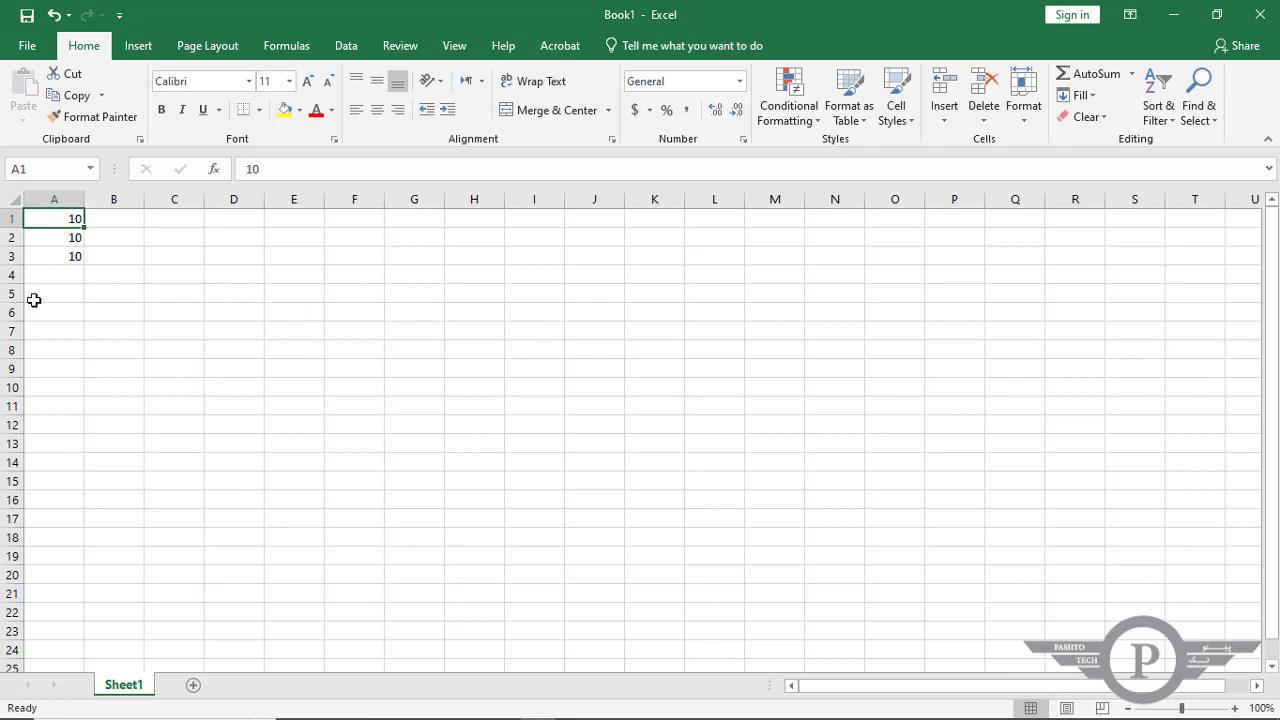
- Add the three numbers in column A with the formula =A1+A2+A3 in cell A4
drag(57, 216, 62, 251)
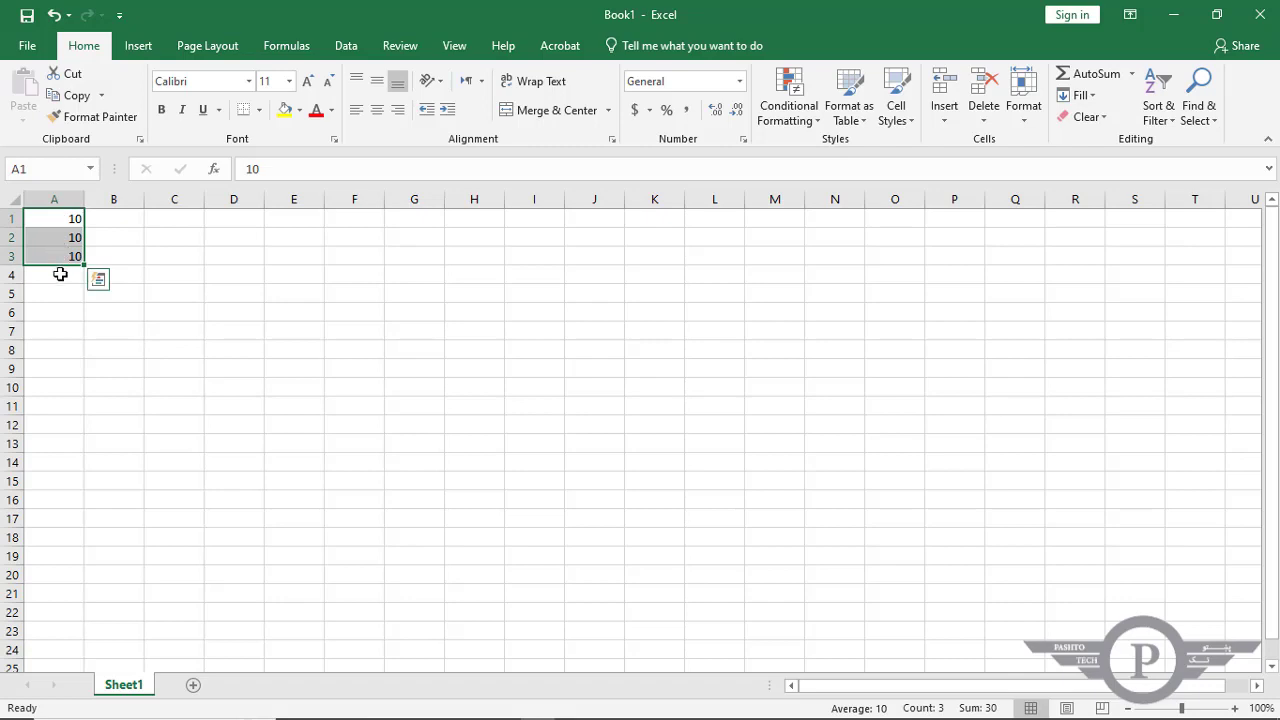
click(60, 274)
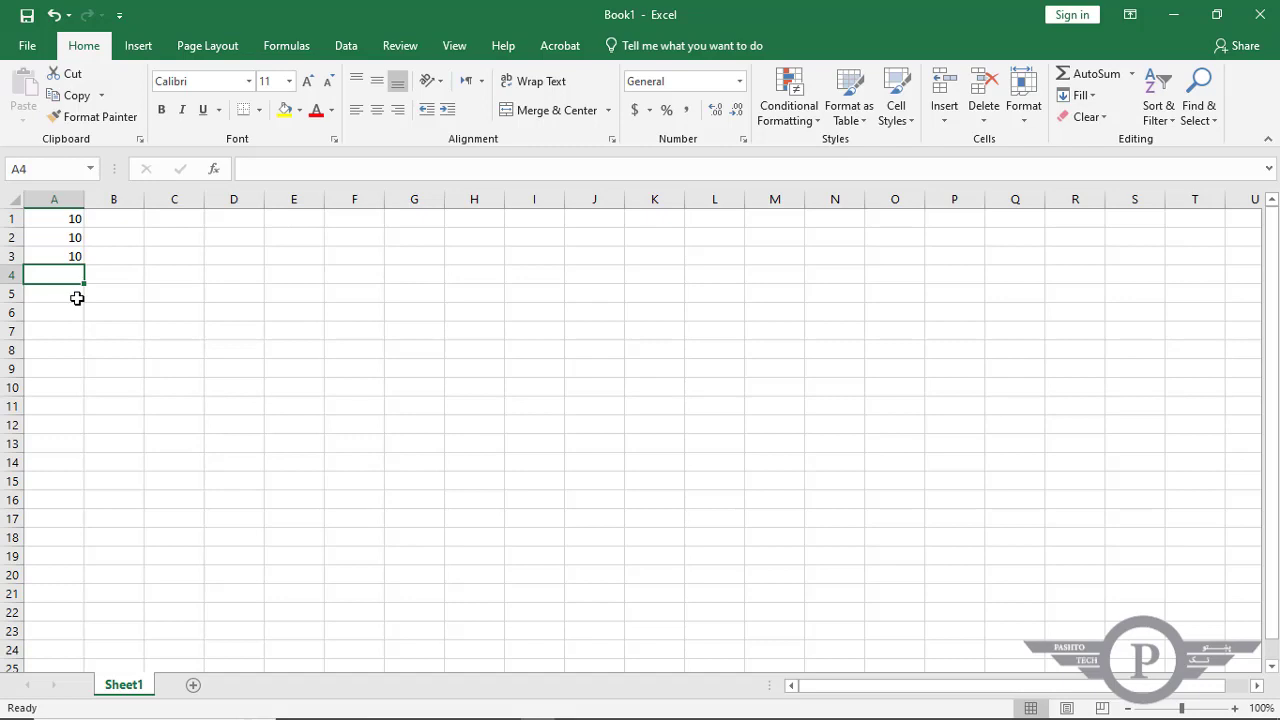
text(=)
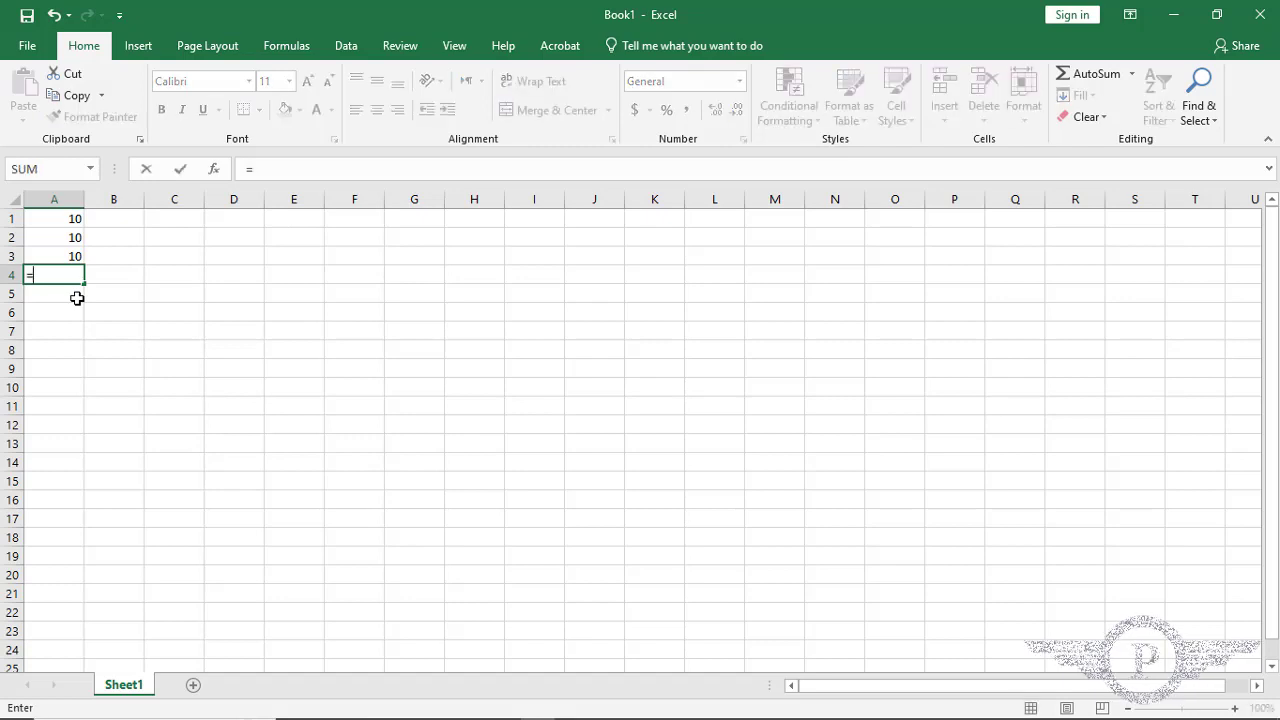
click(72, 218)
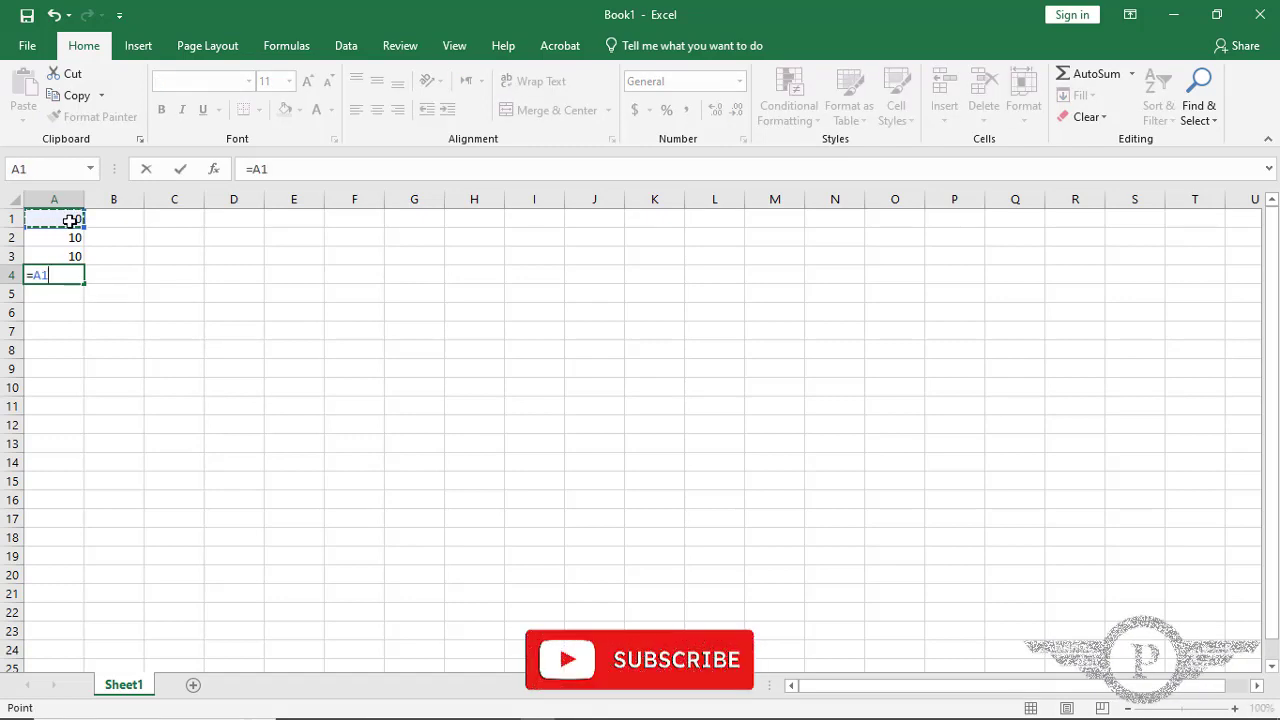
text(+)
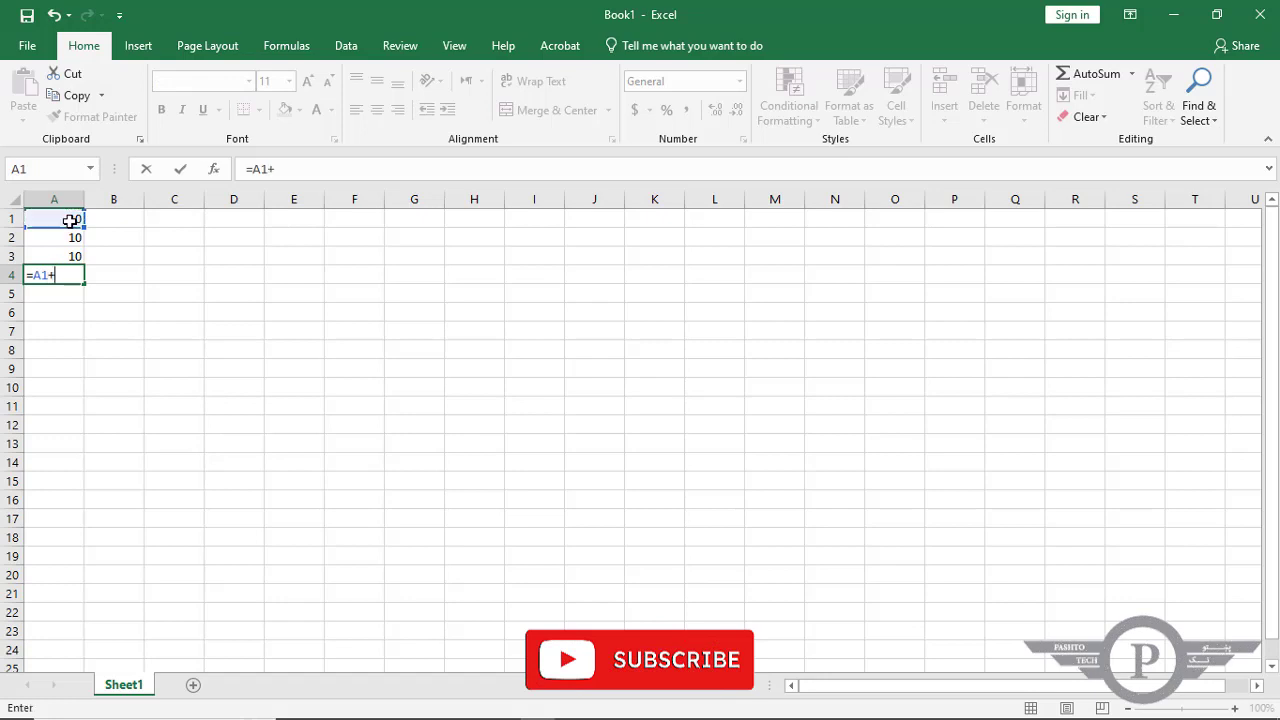
click(61, 237)
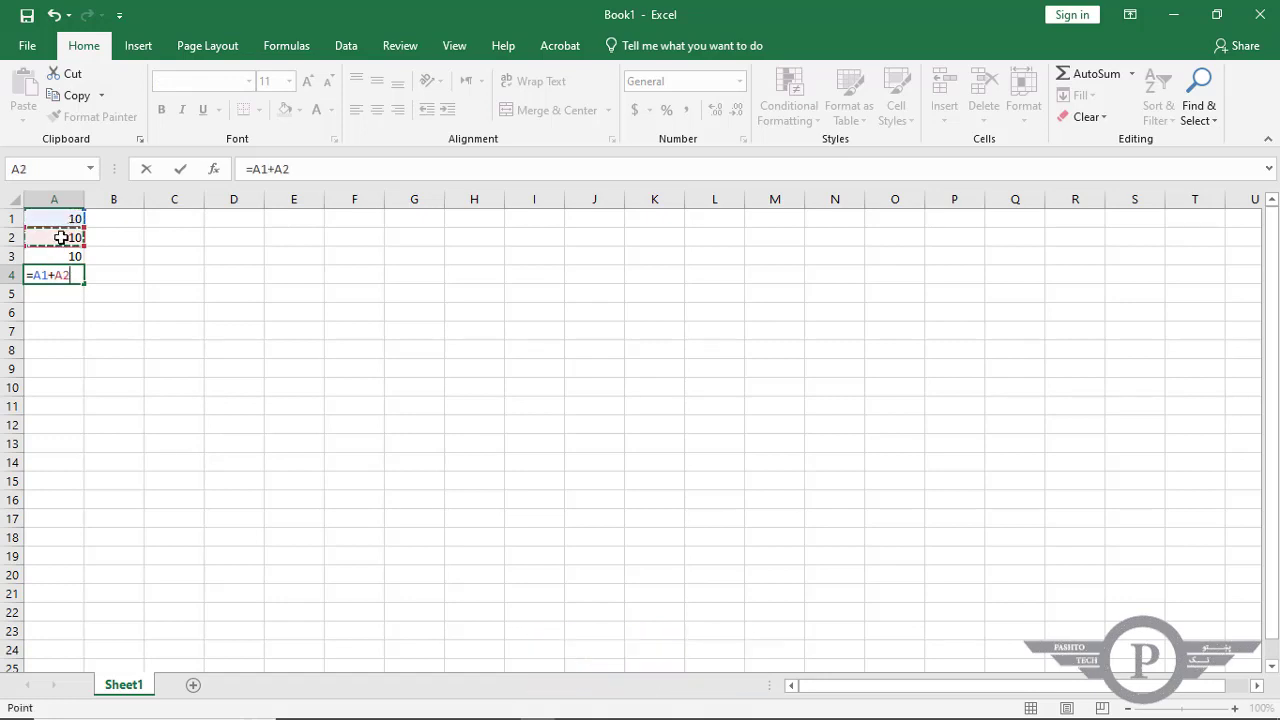
text(+)
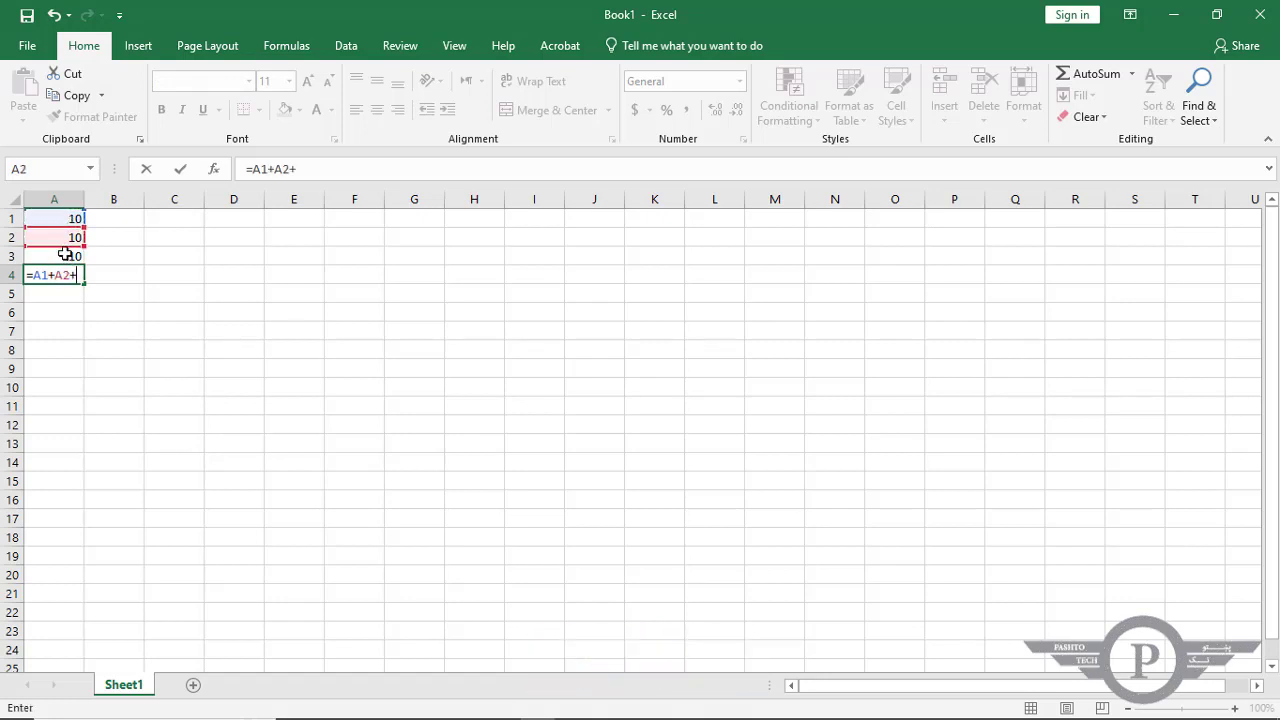
click(60, 256)
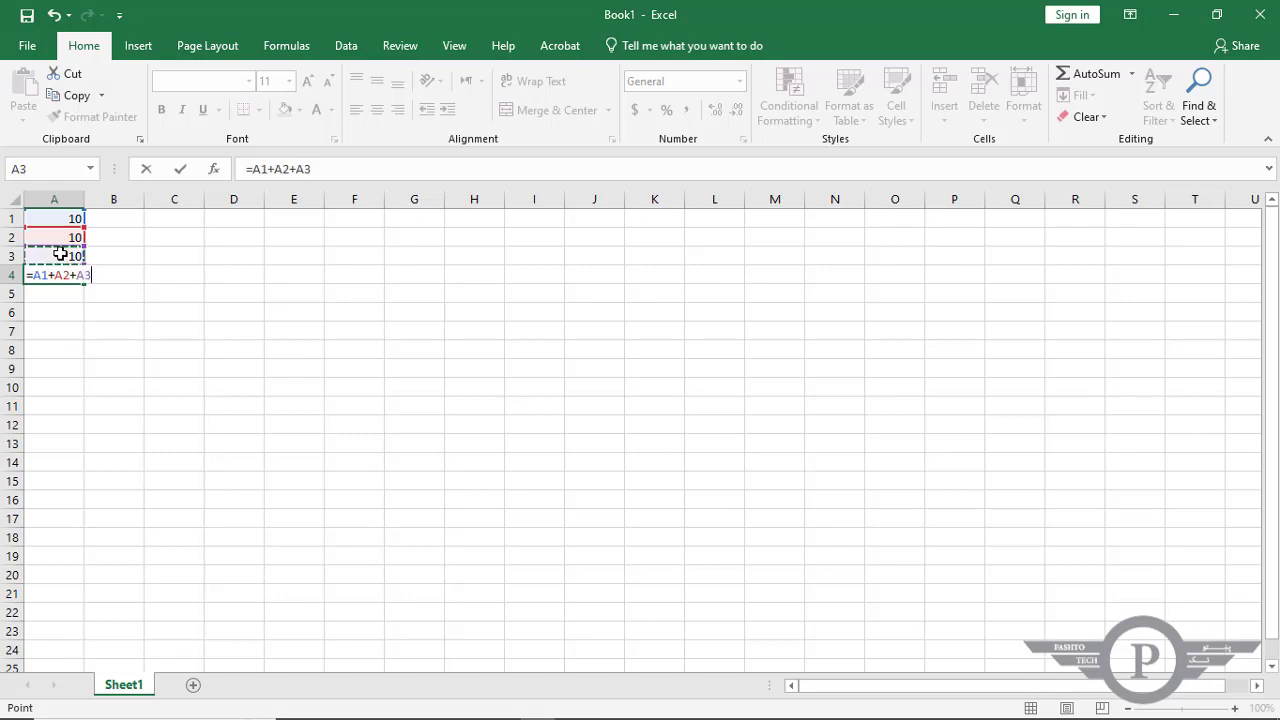
key(Return)
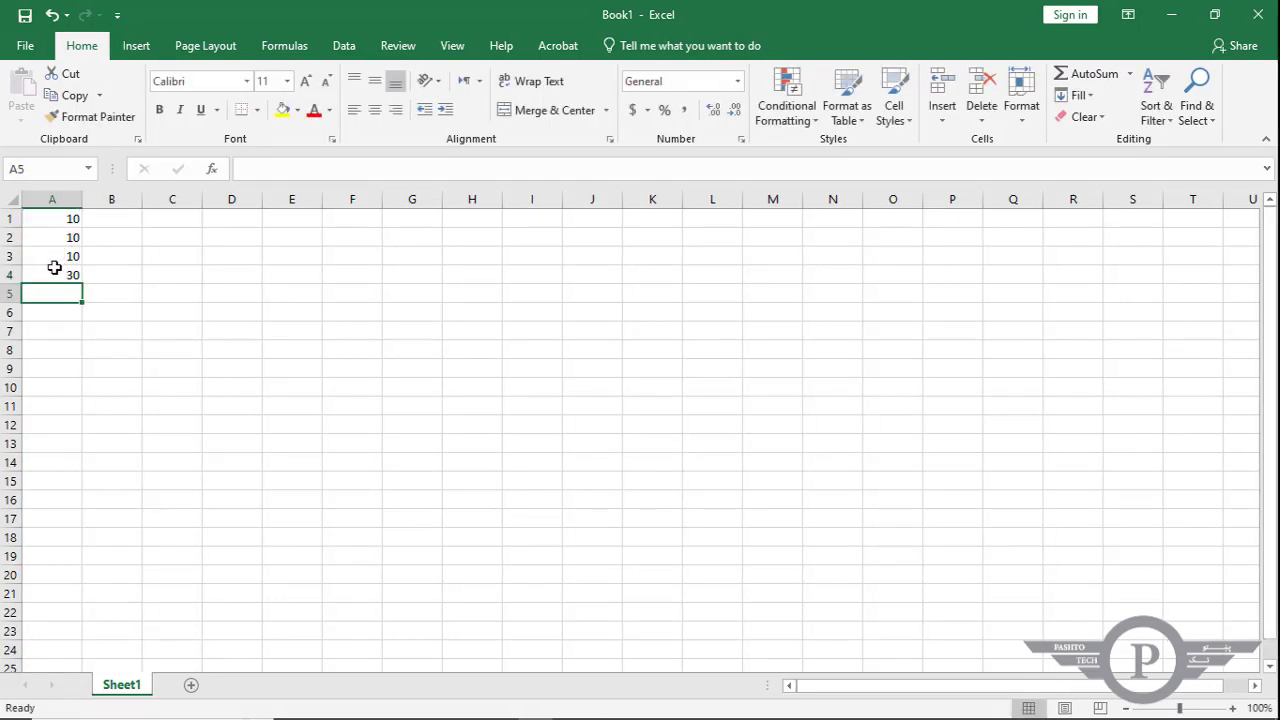
click(55, 274)
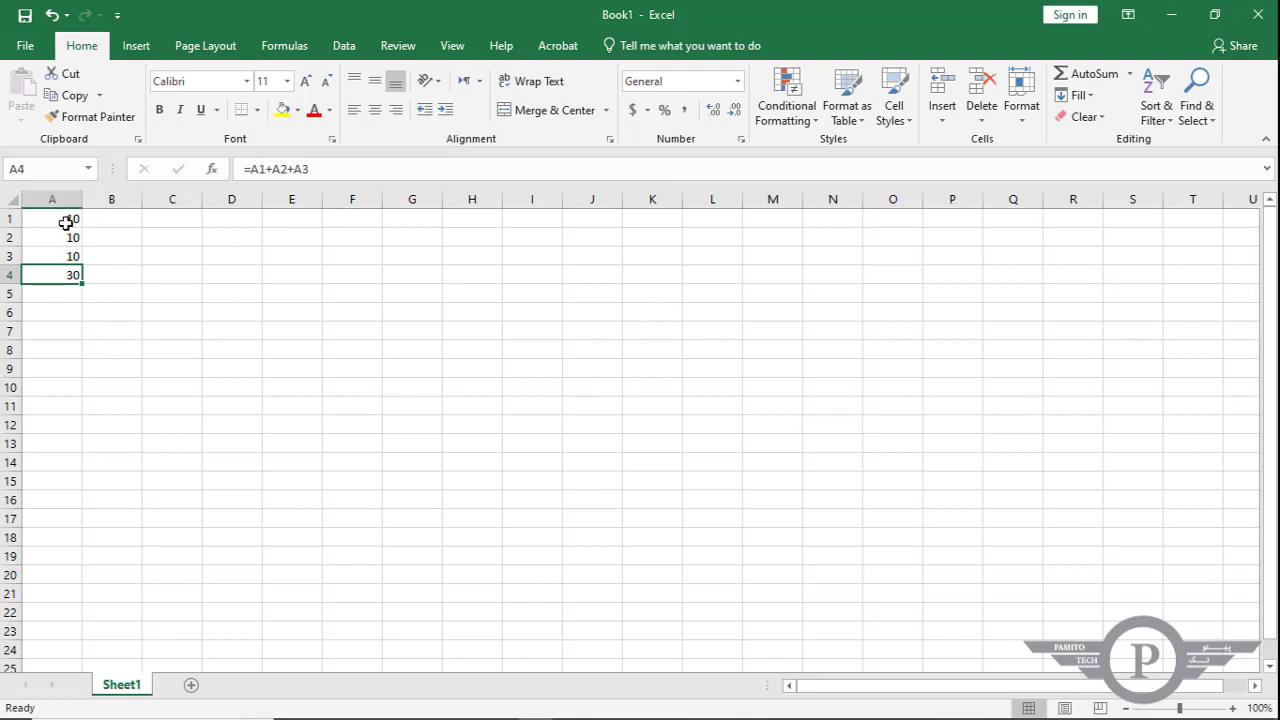
- Total the range A1 to A3 in cell B4 with the formula =SUM(A1:A3)
drag(66, 221, 68, 258)
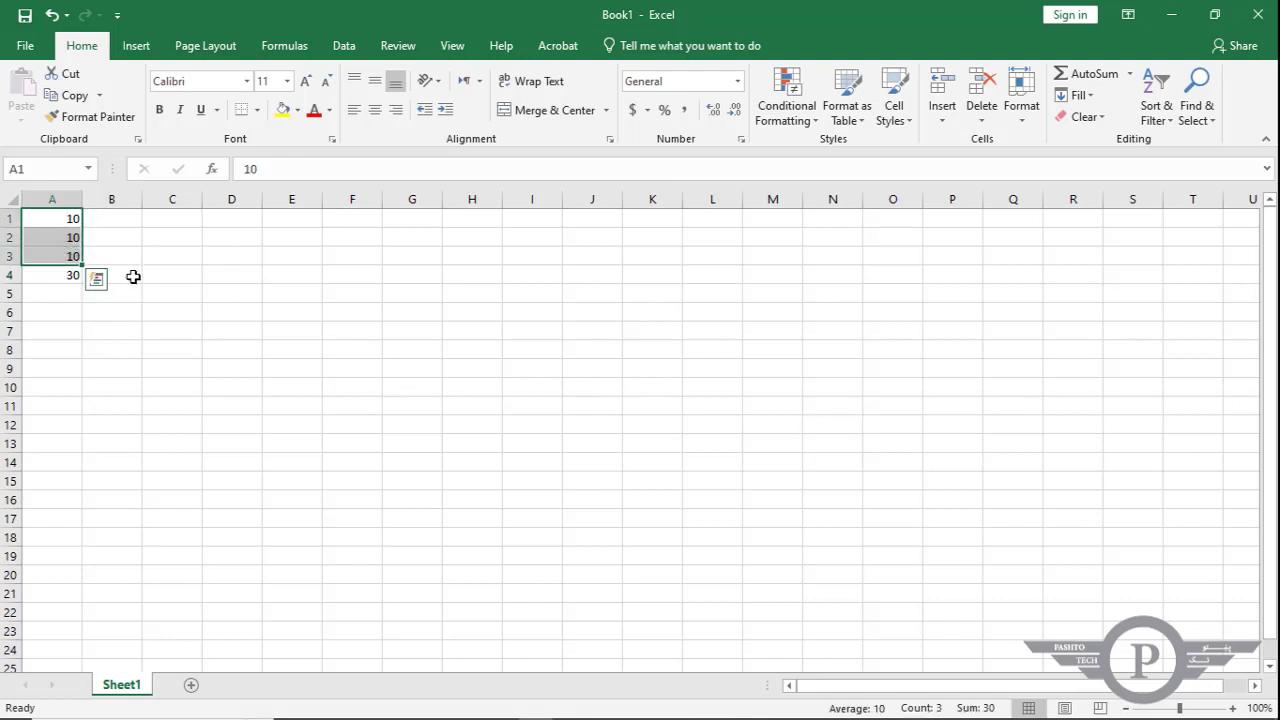
click(133, 277)
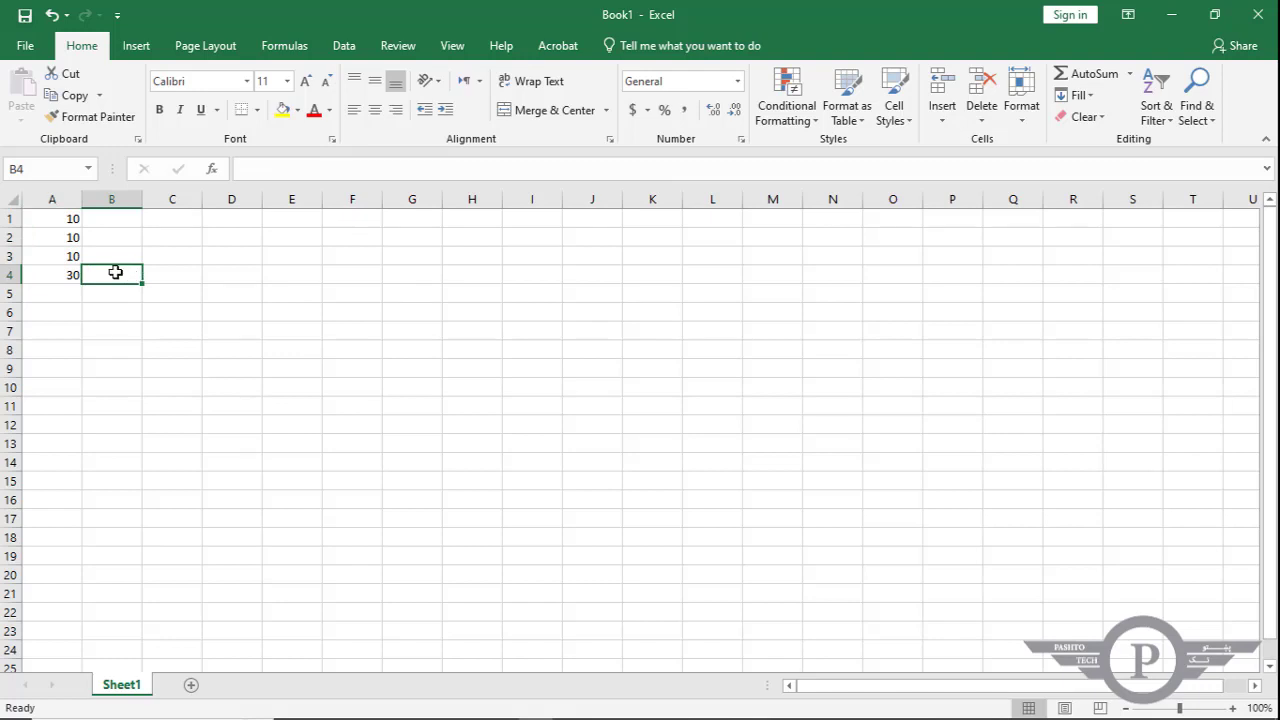
text(=)
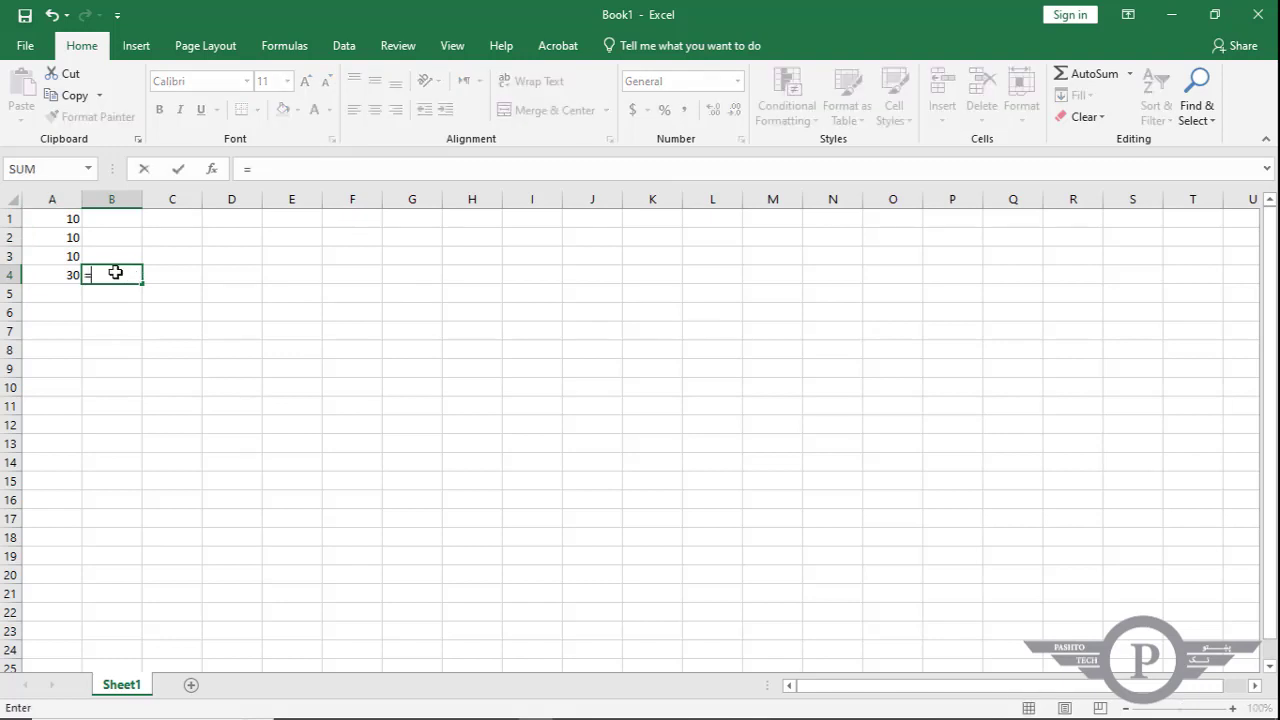
text(sum)
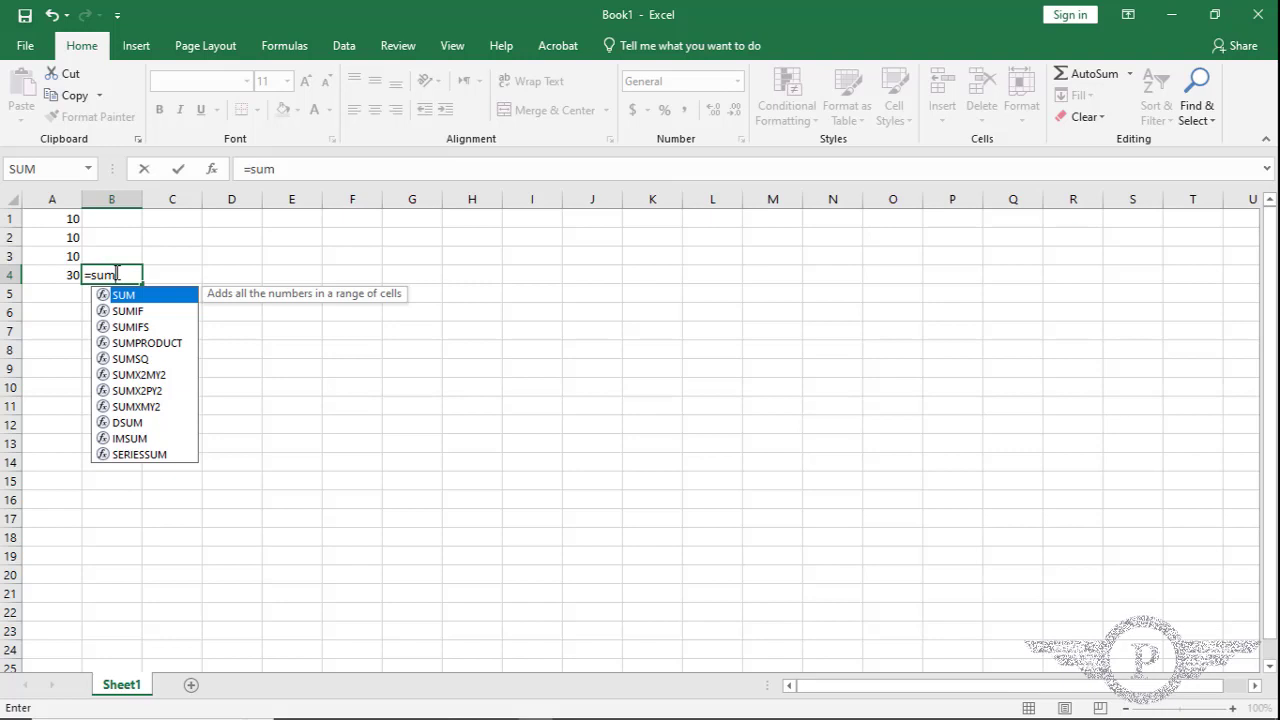
text(()
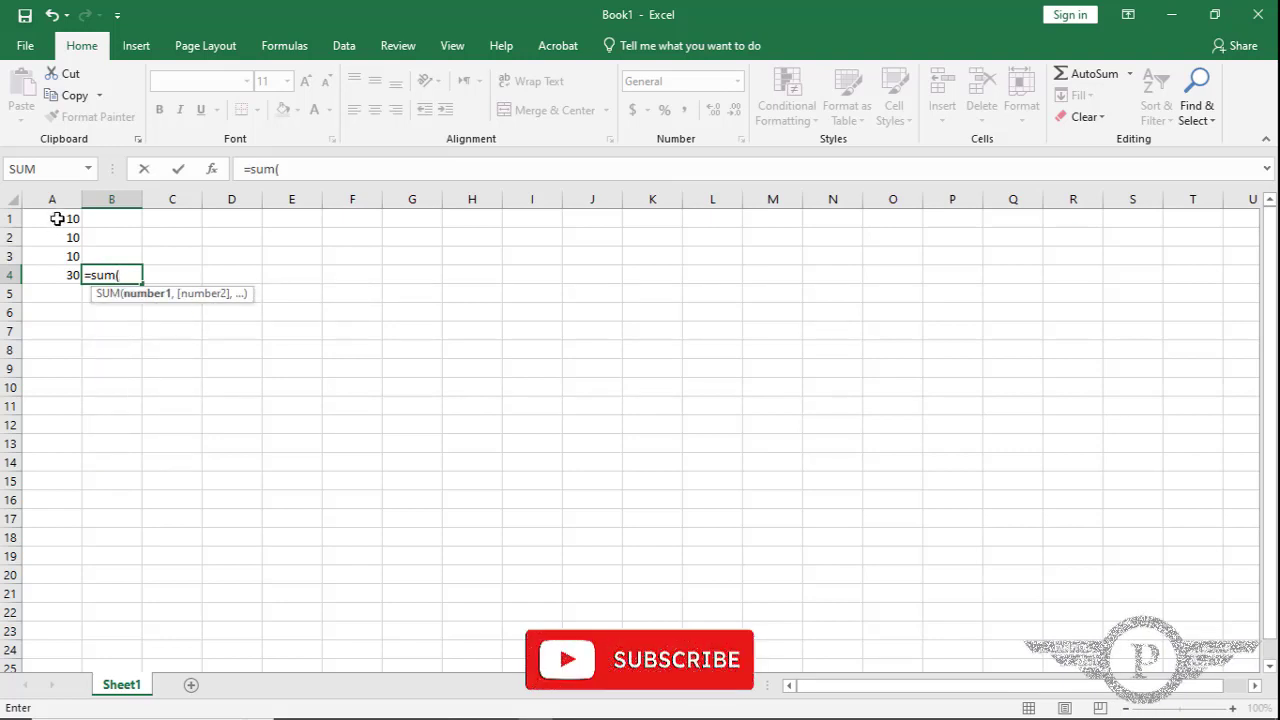
drag(63, 216, 52, 256)
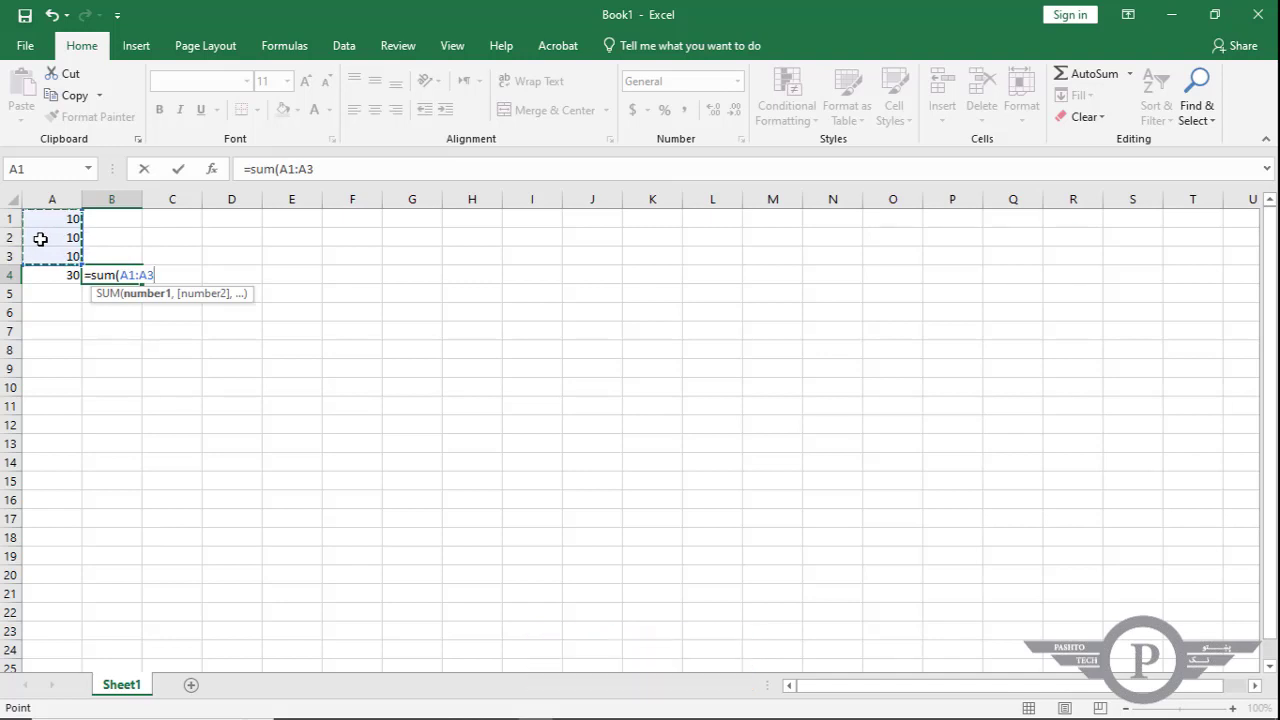
text())
key(Return)
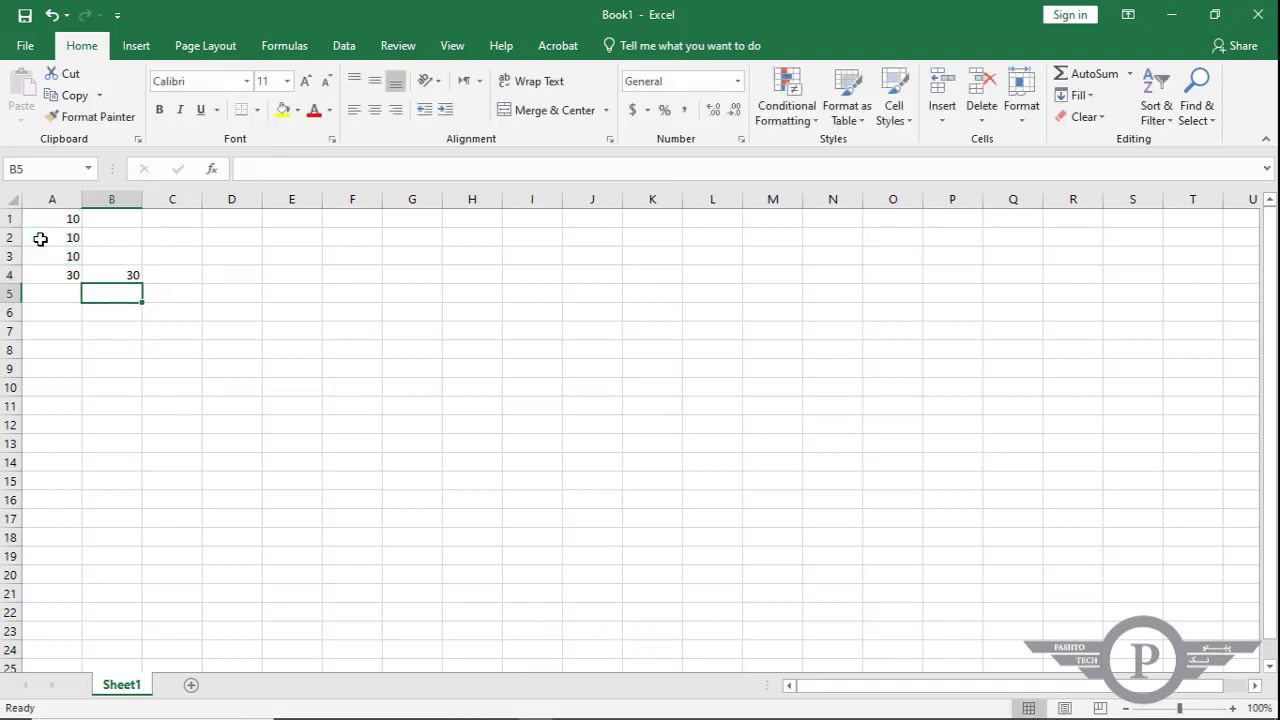
click(110, 273)
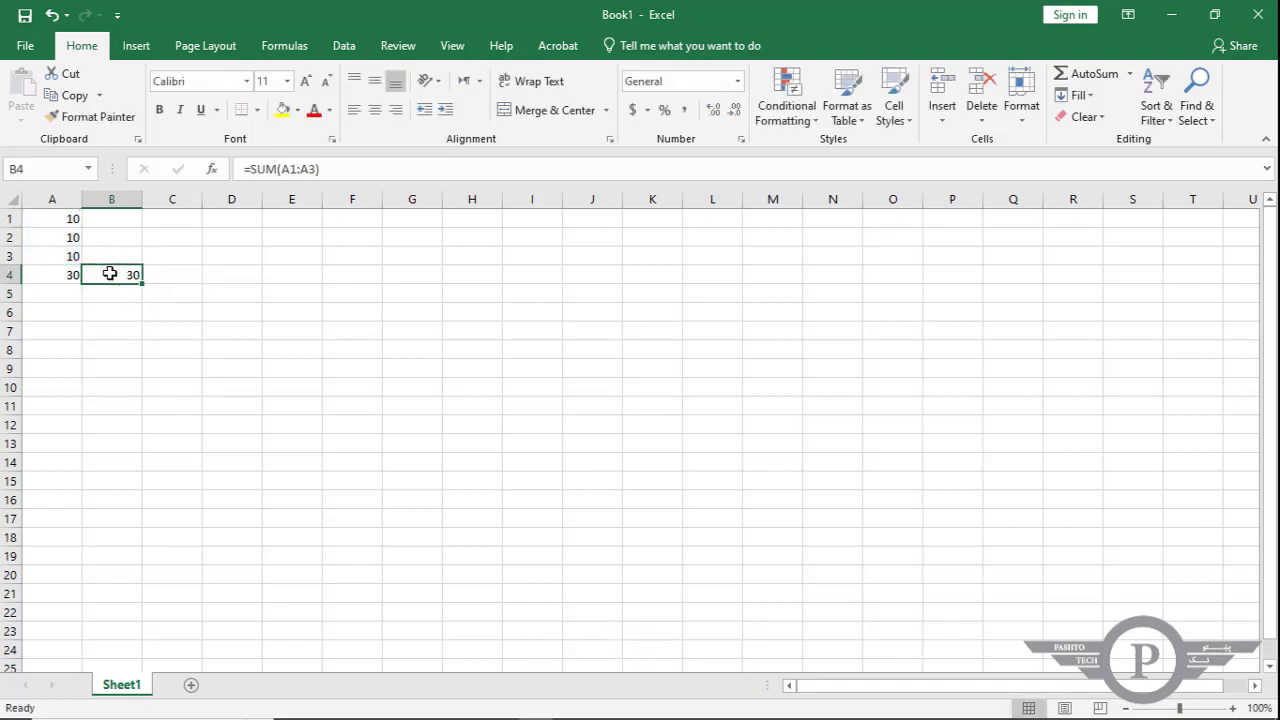
- Total the three numbers in cell C4 using SUM with separate cell arguments, =SUM(A1,A2,A3)
click(181, 273)
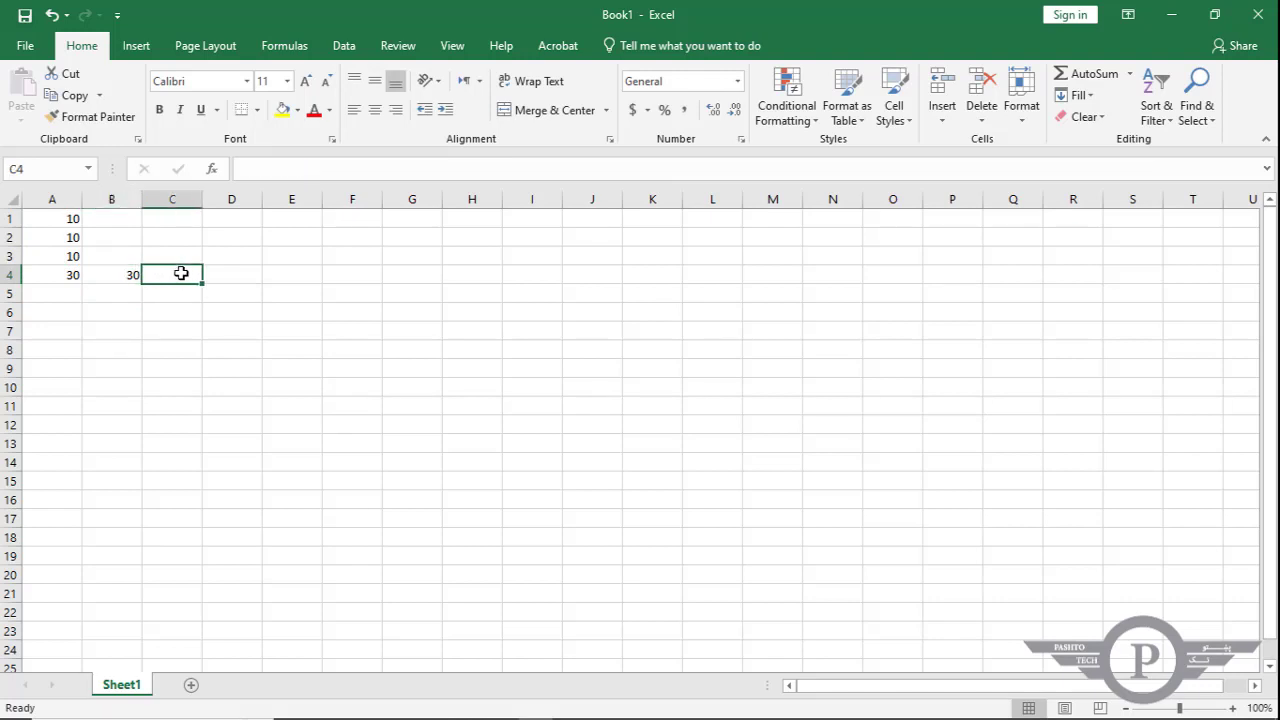
text(=)
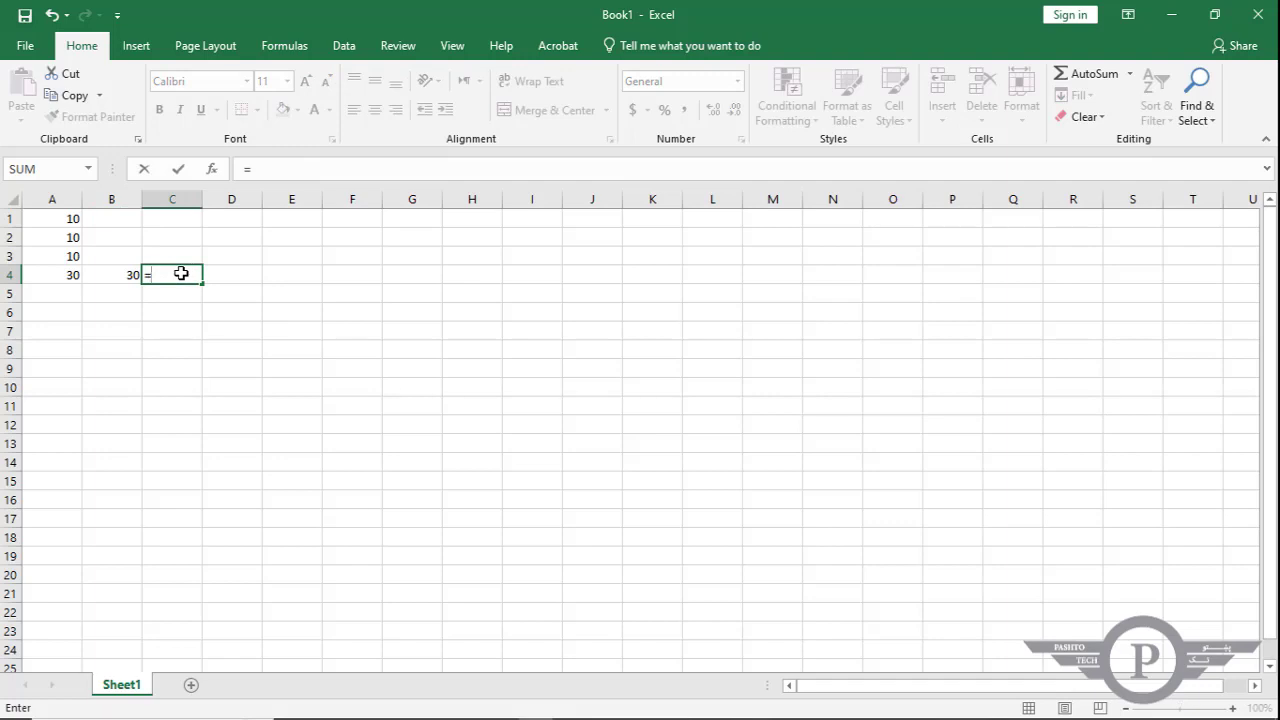
text(SUM()
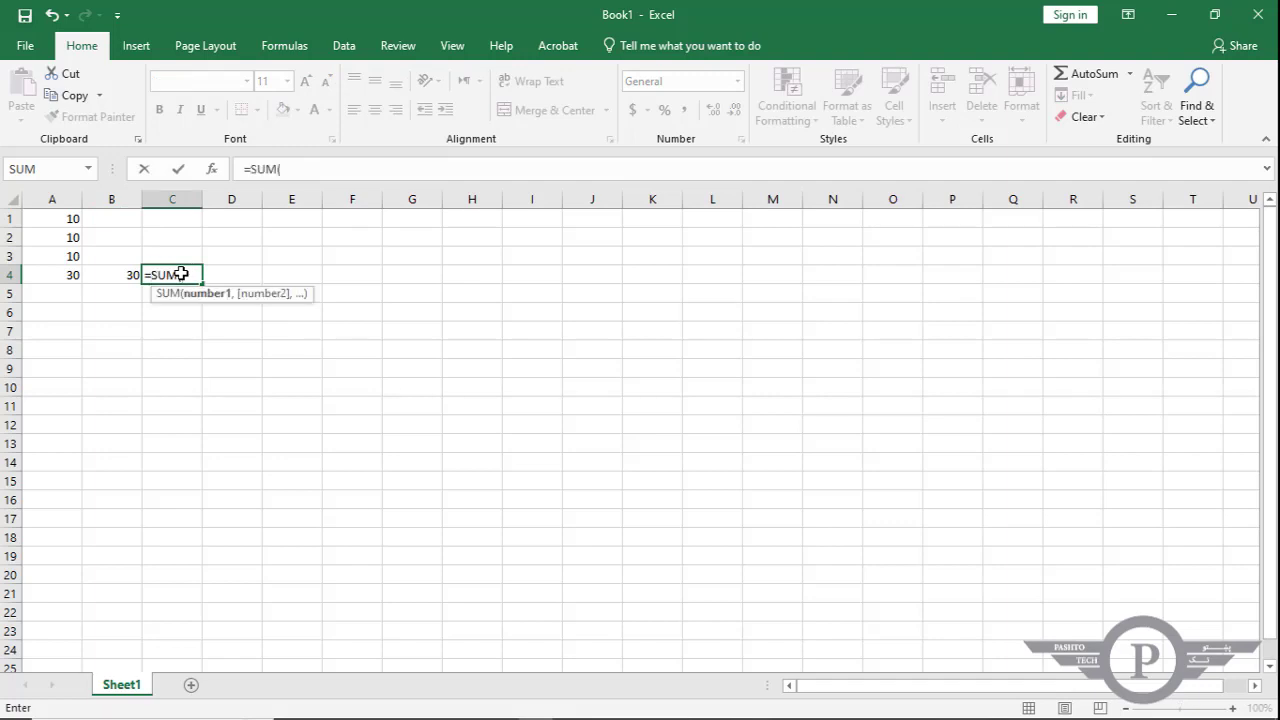
key(BackSpace)
key(BackSpace)
key(BackSpace)
key(BackSpace)
text(su)
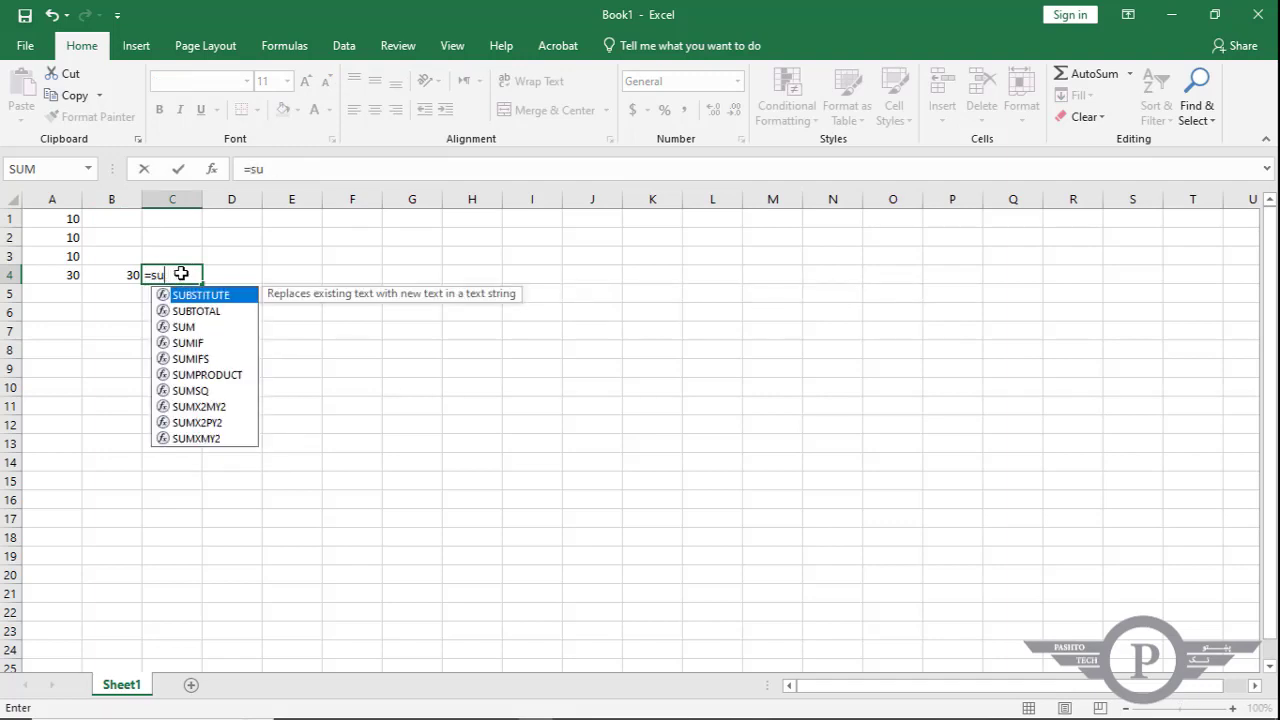
text(m)
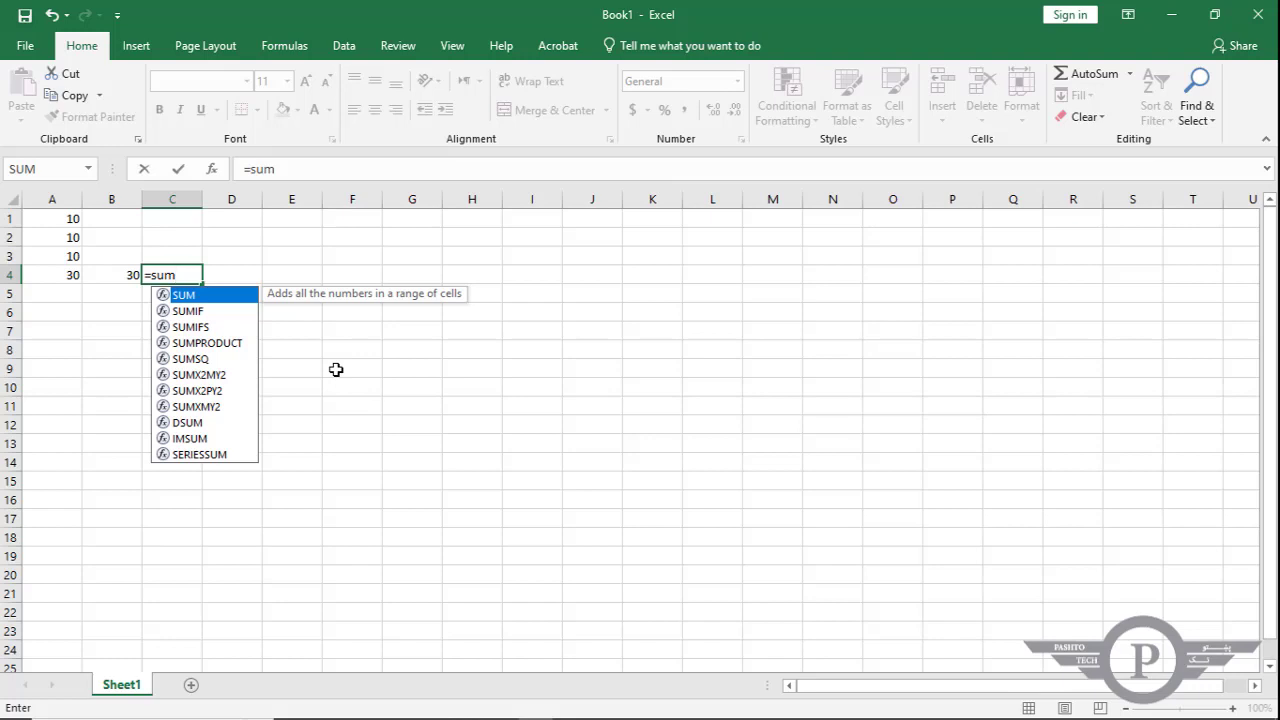
key(Tab)
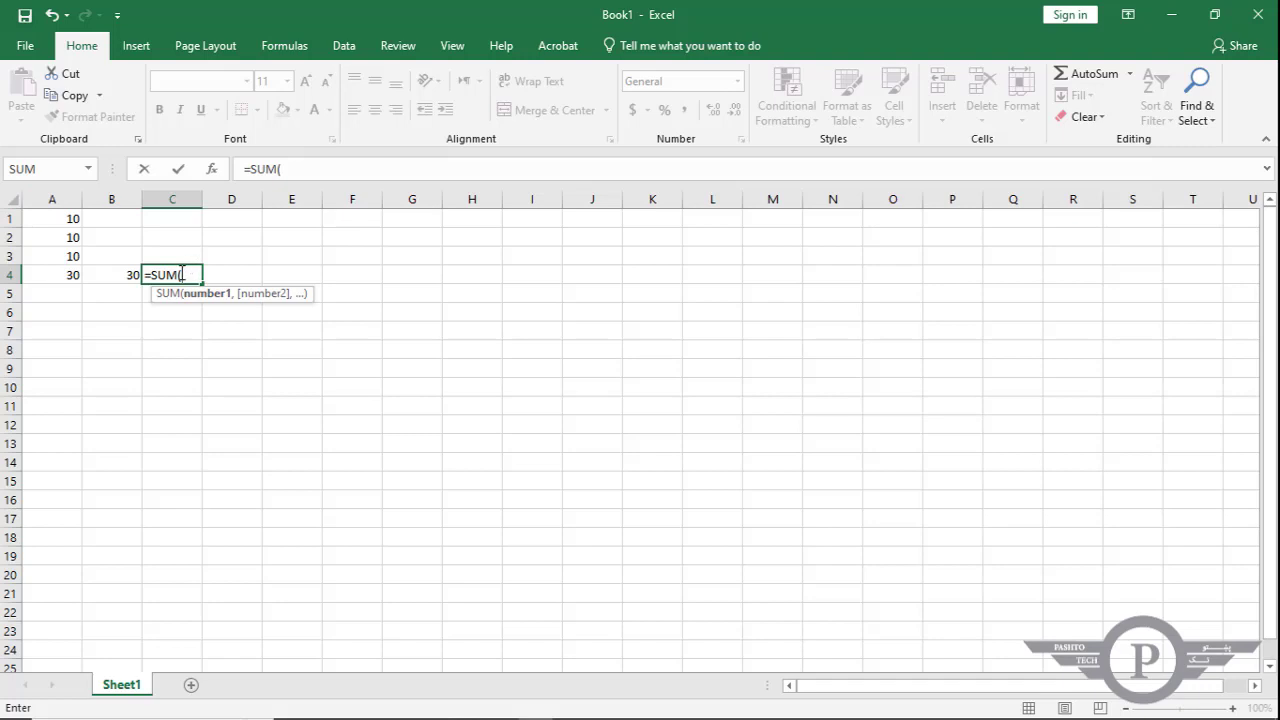
text(a1,)
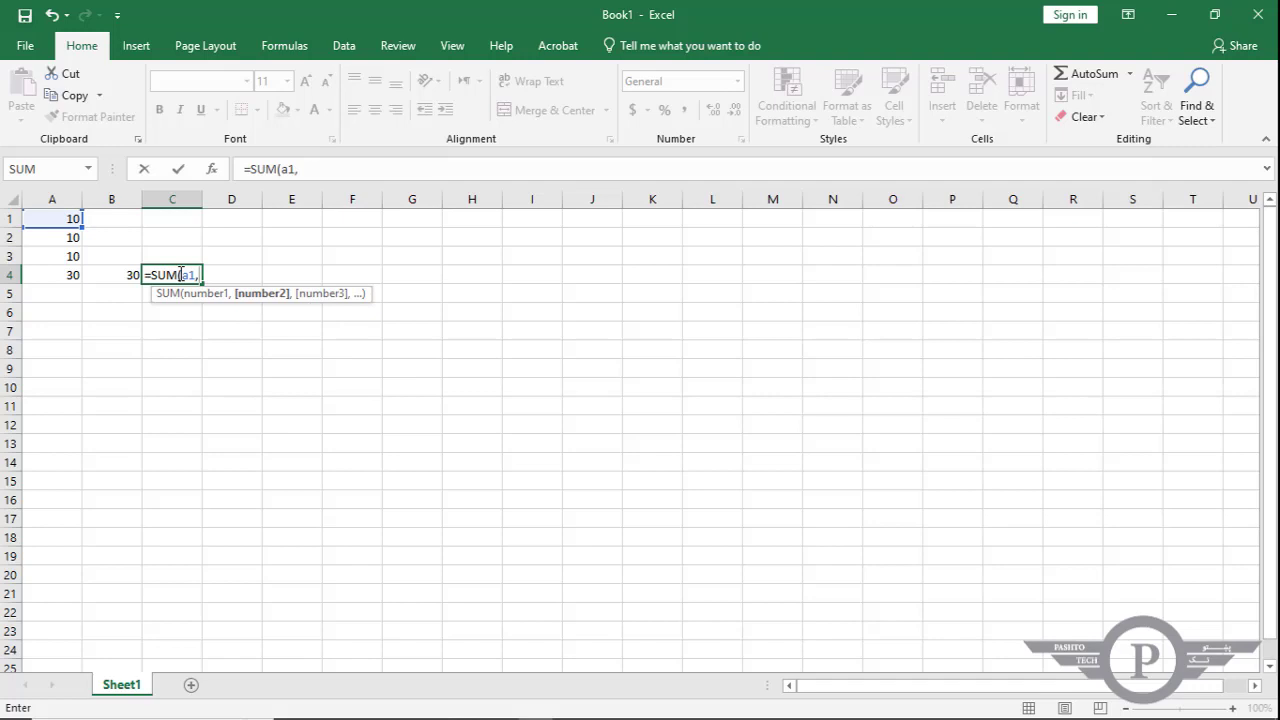
text(a)
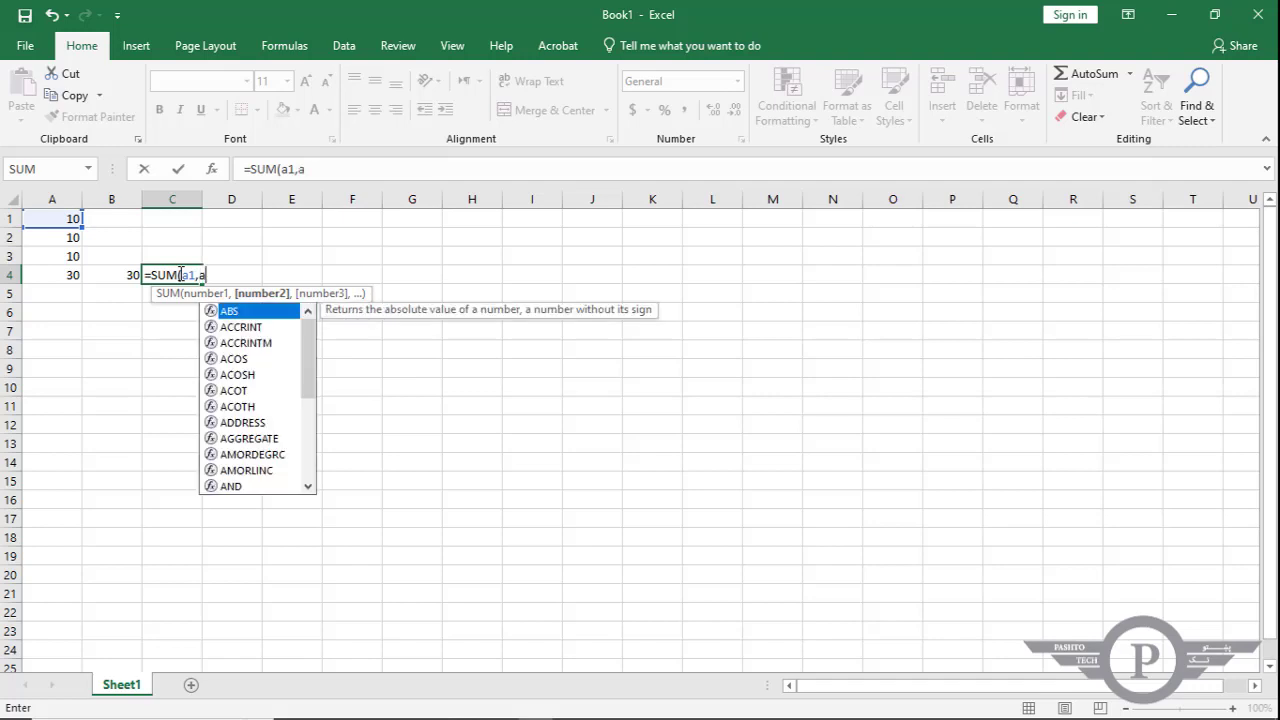
text(2,)
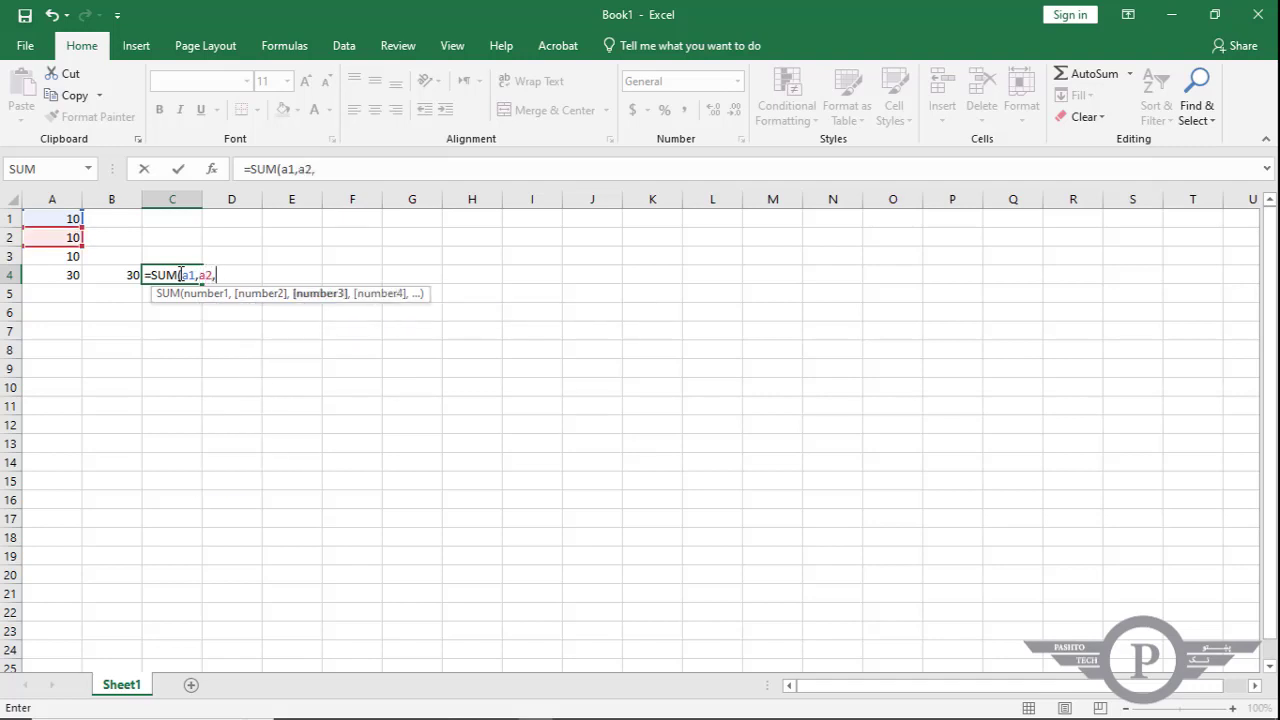
text(a3)
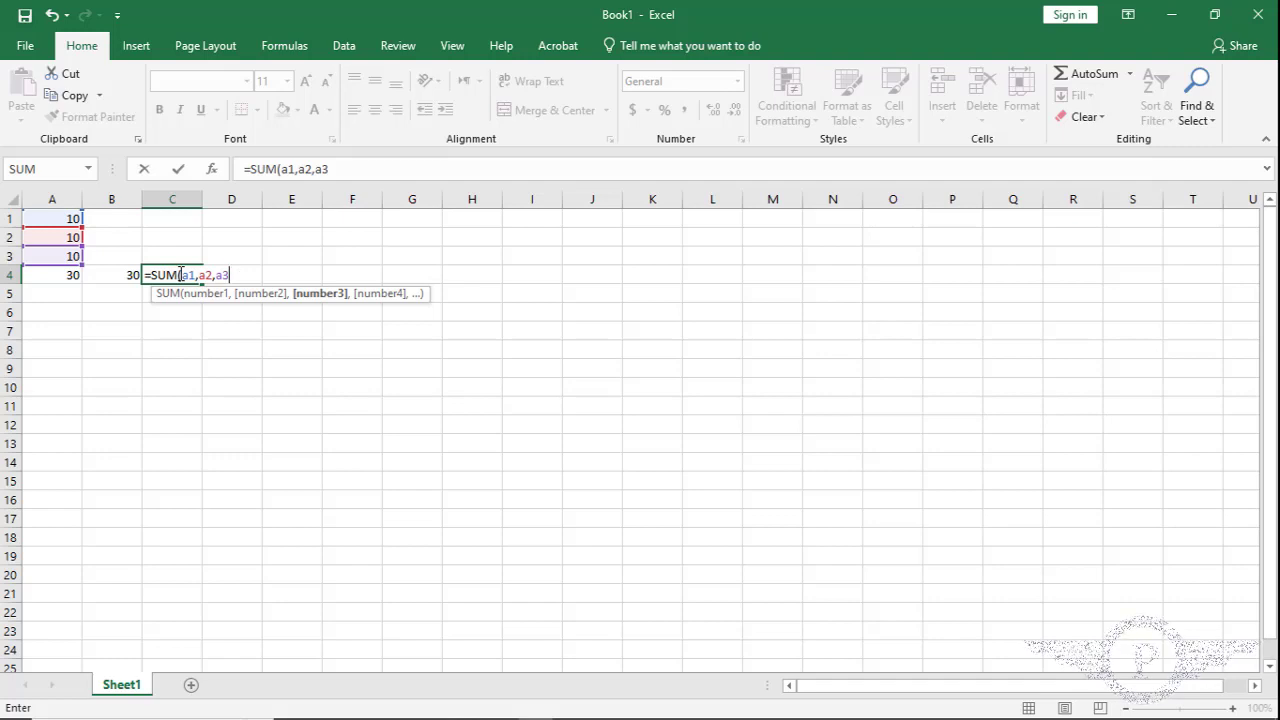
key(ctrl+Return)
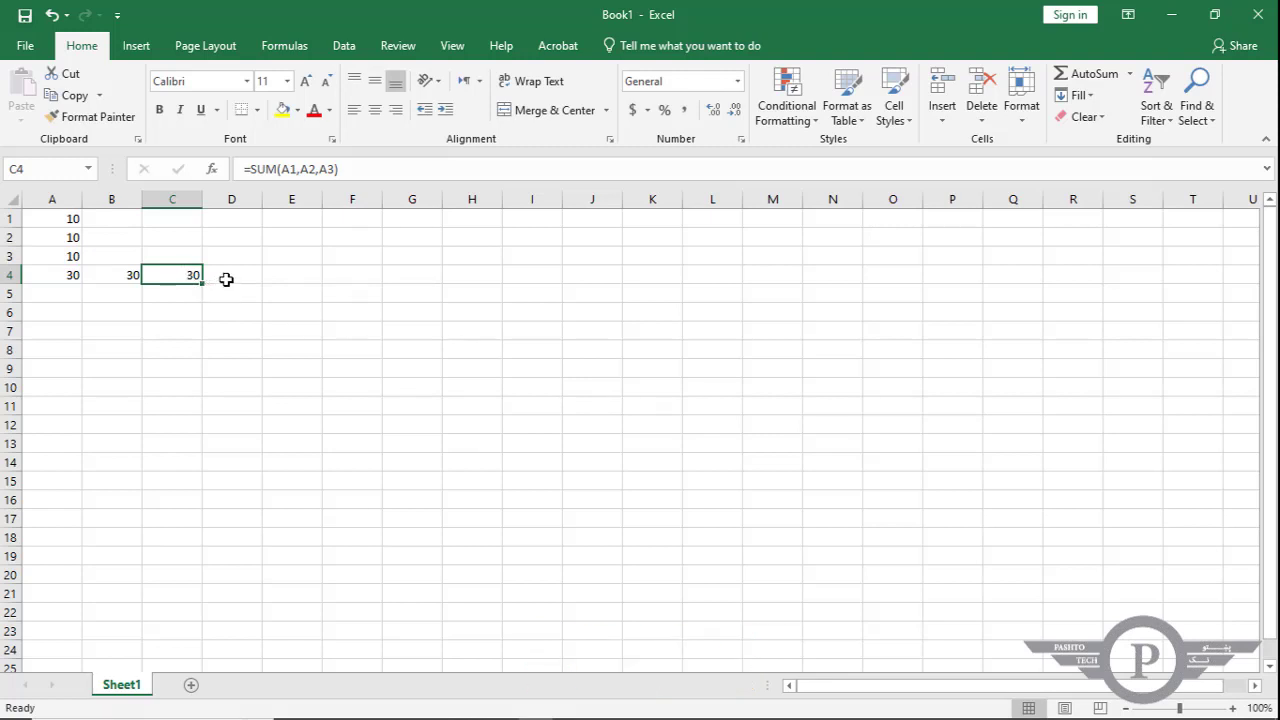
- Insert an AutoSum in cell D4 and change its summed range to A1:A3
click(227, 276)
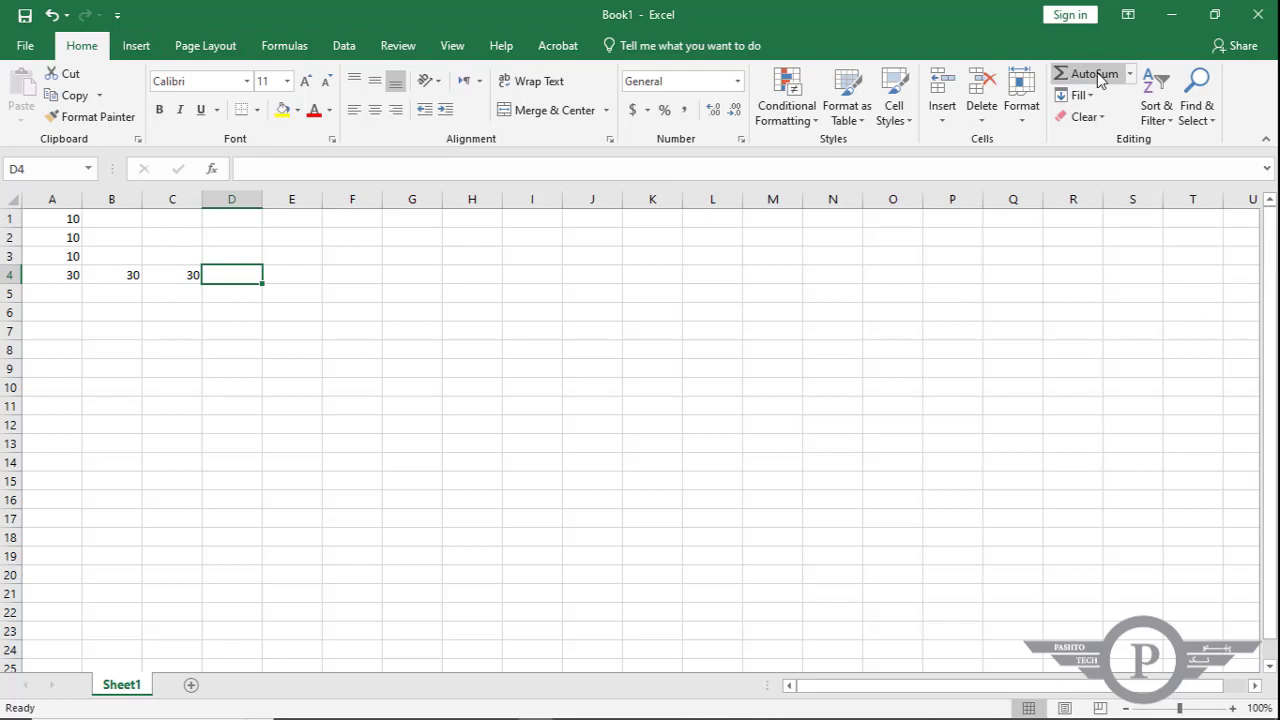
click(286, 46)
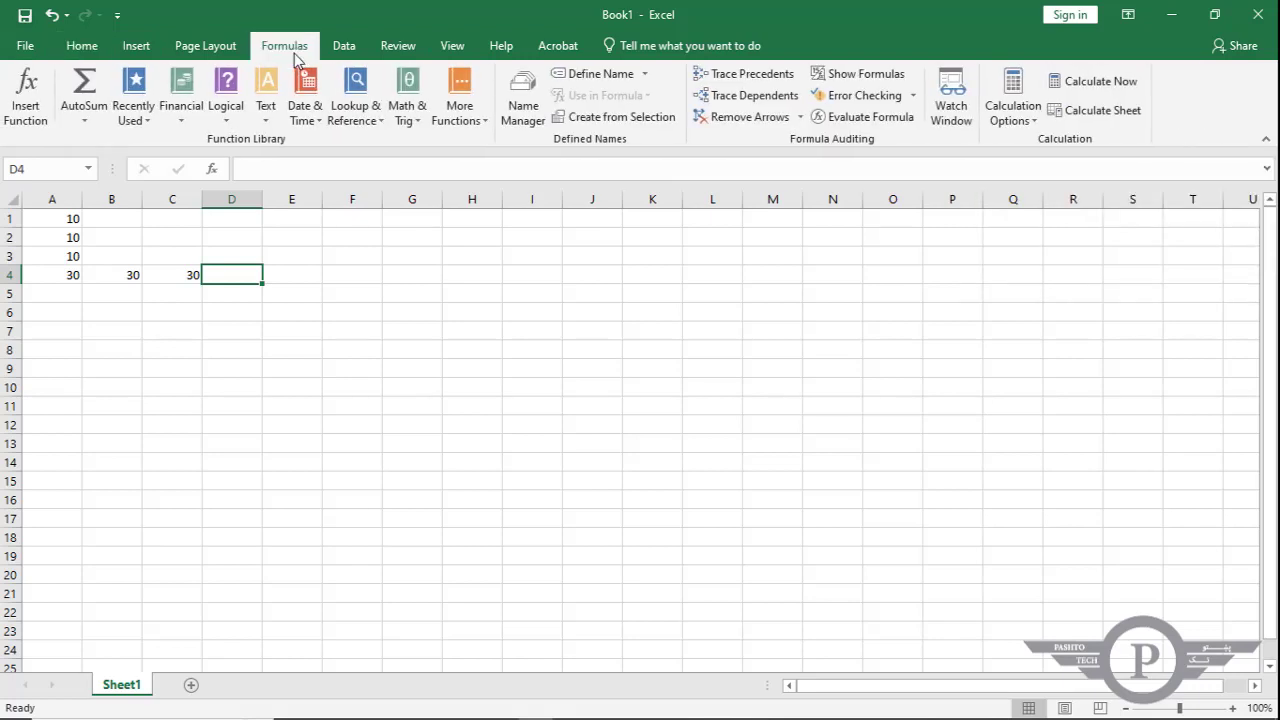
click(82, 47)
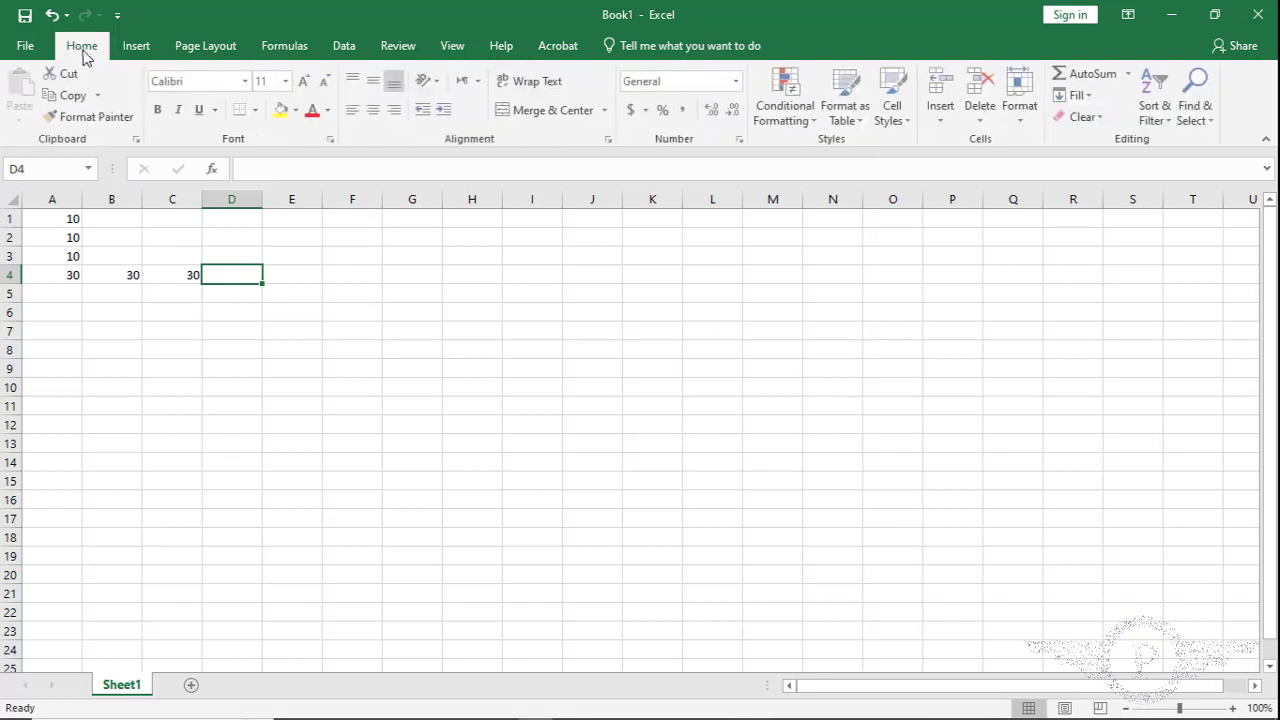
click(1094, 74)
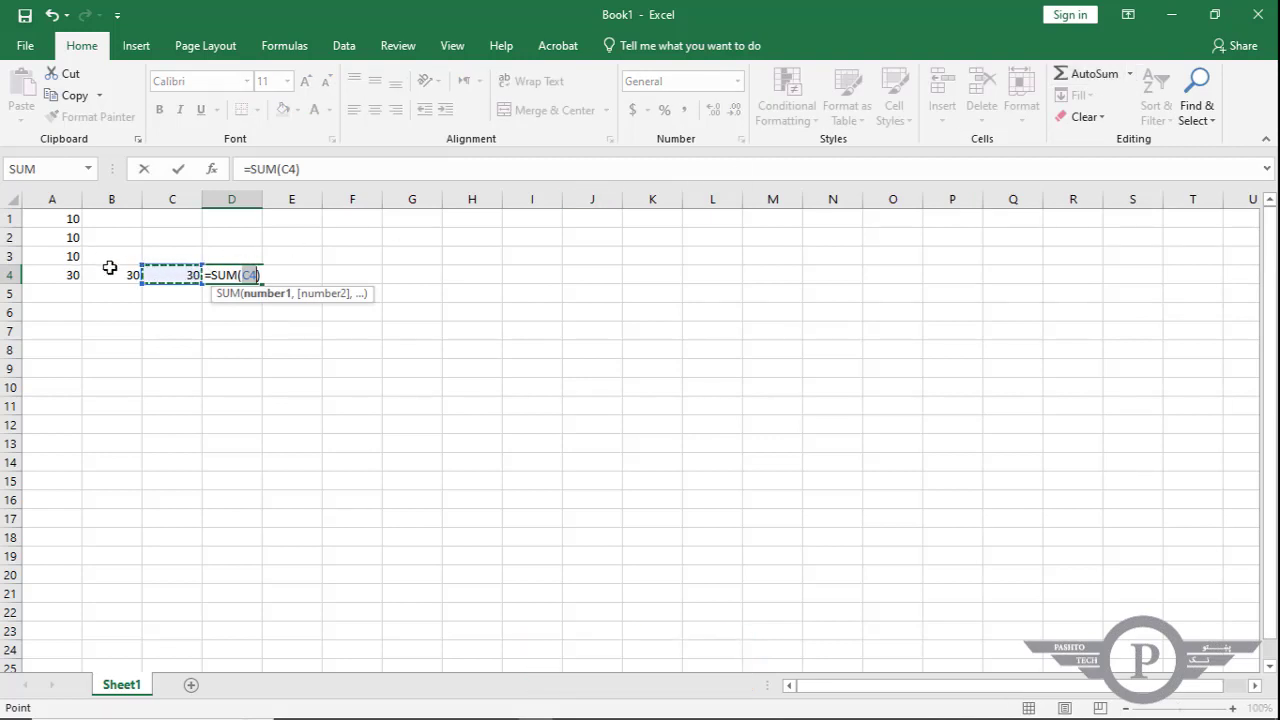
drag(62, 253, 62, 222)
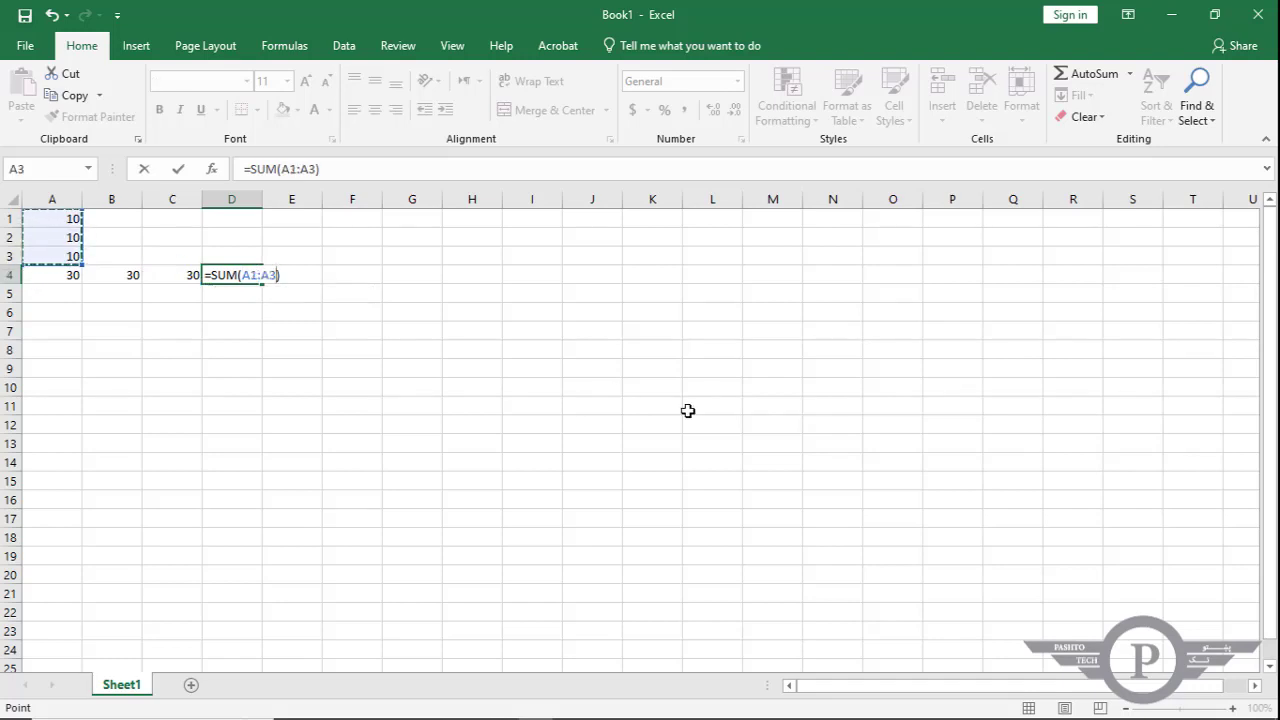
key(Return)
click(245, 275)
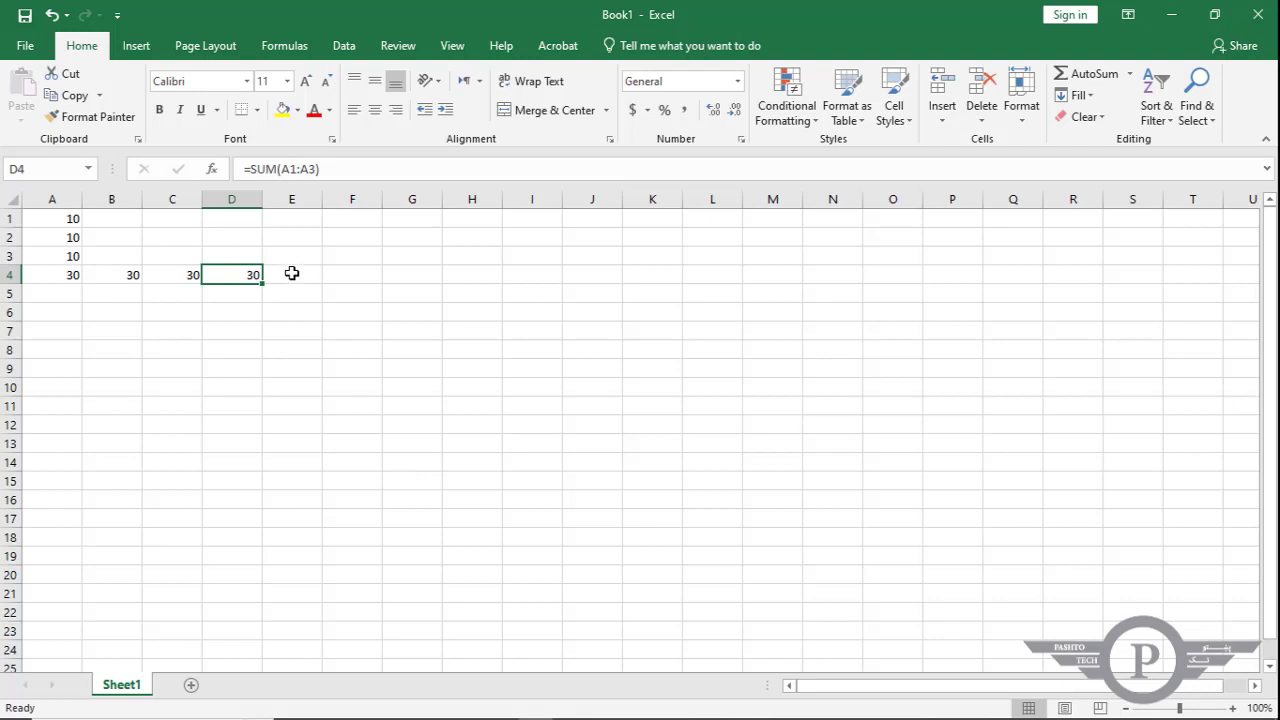
- Total the range A1 to A3 in cell E4 by entering the formula =SUM(A1:A3) in the formula bar
click(291, 273)
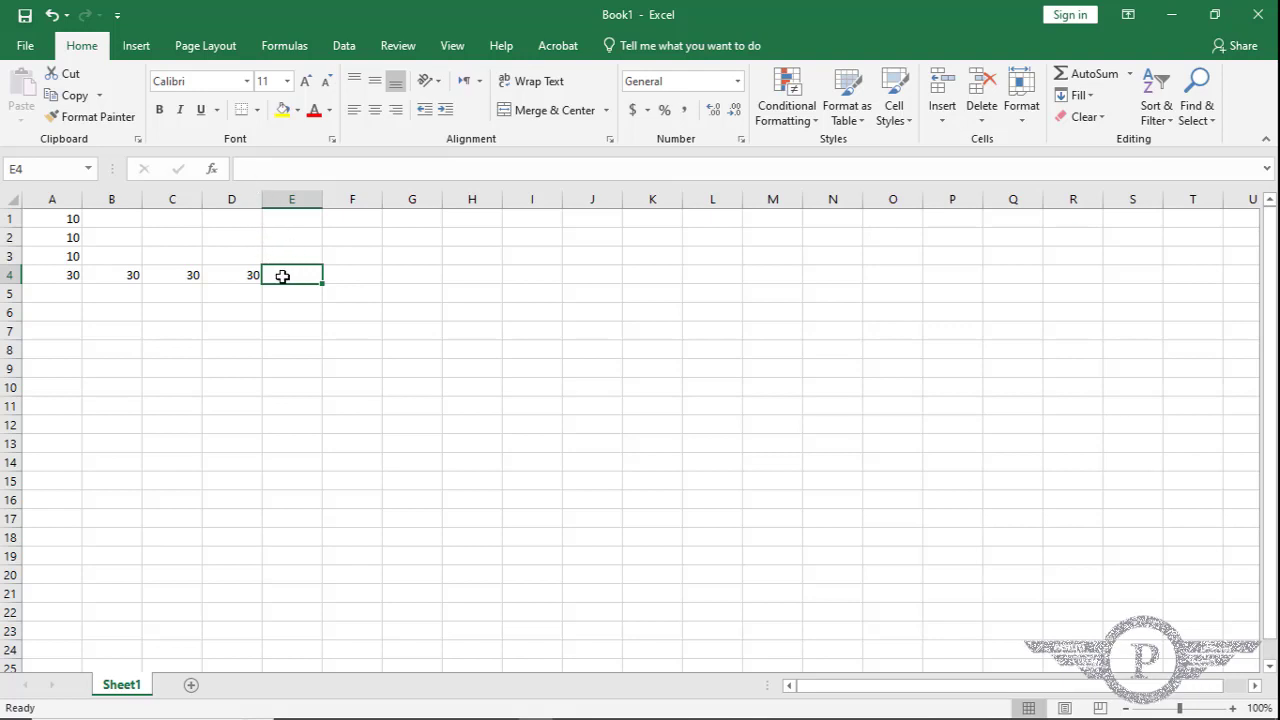
click(256, 166)
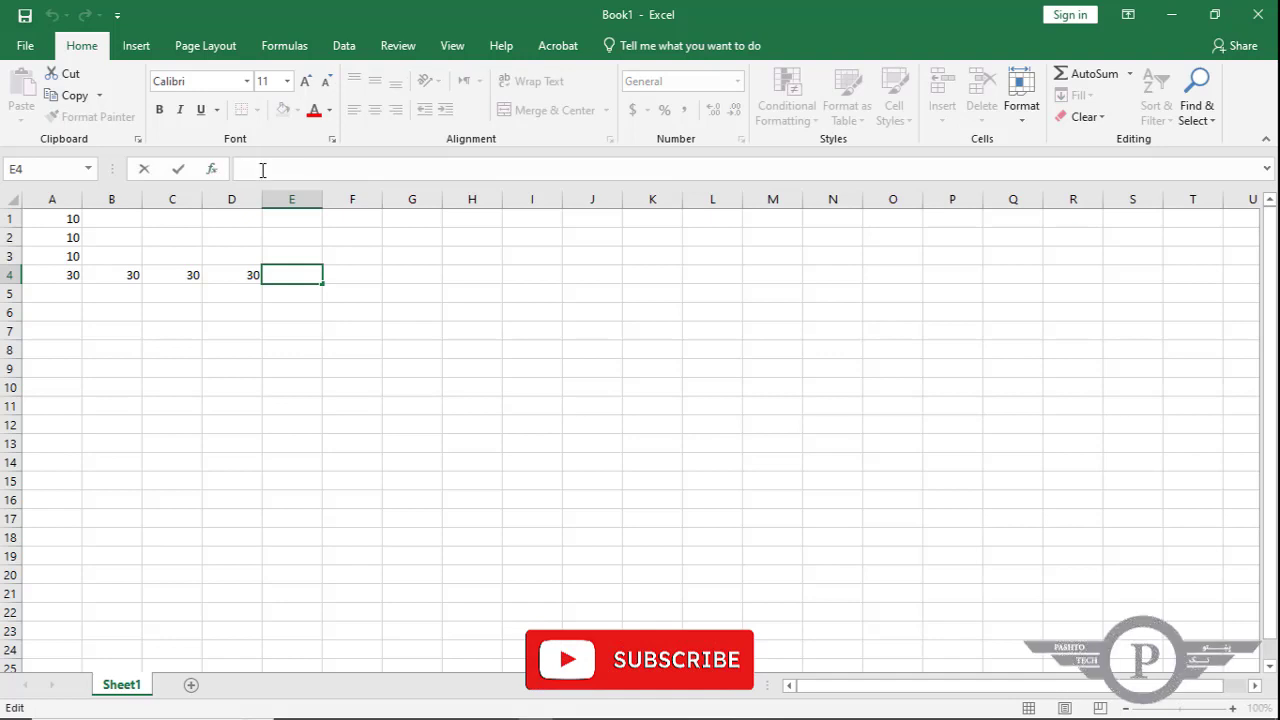
text(=)
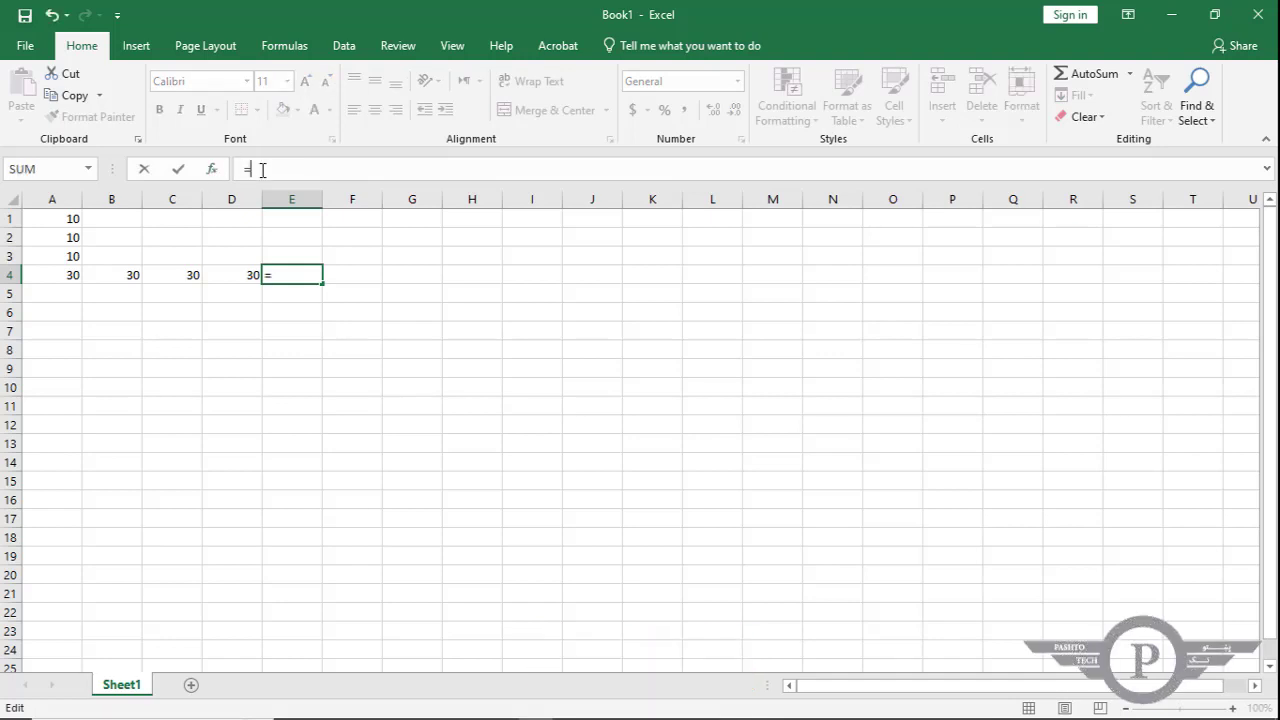
text(su)
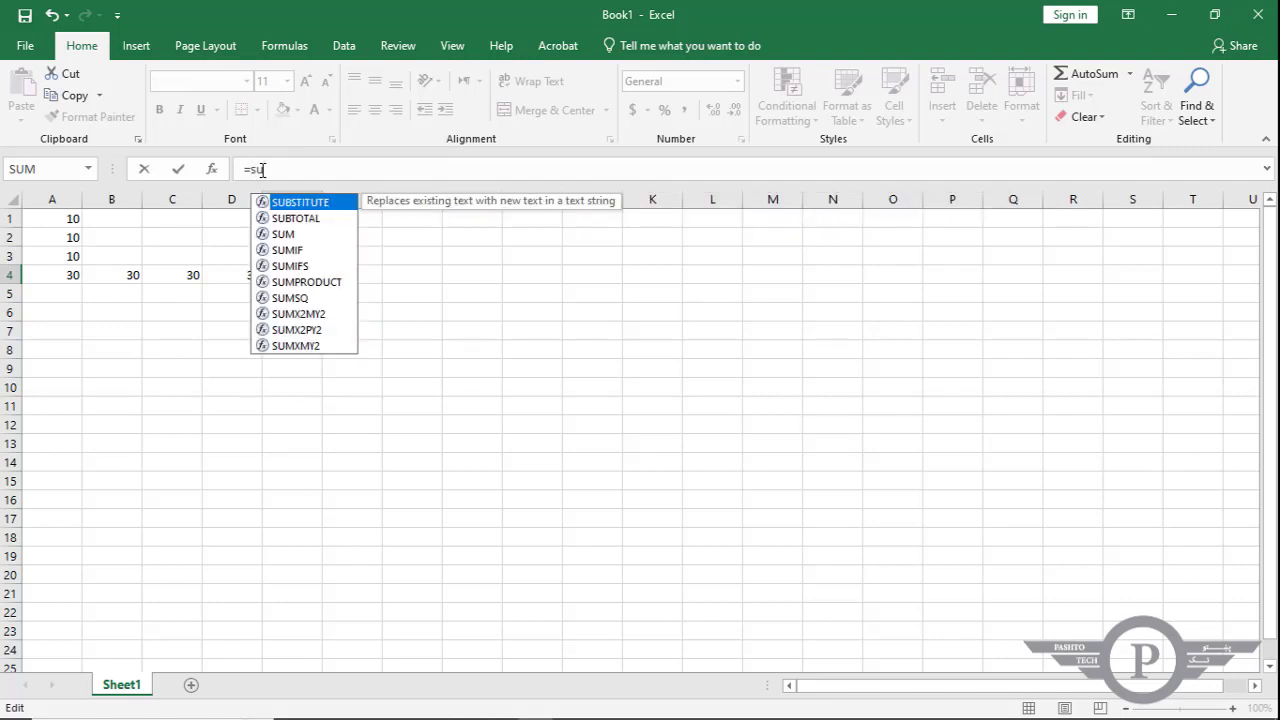
key(Down)
key(Down)
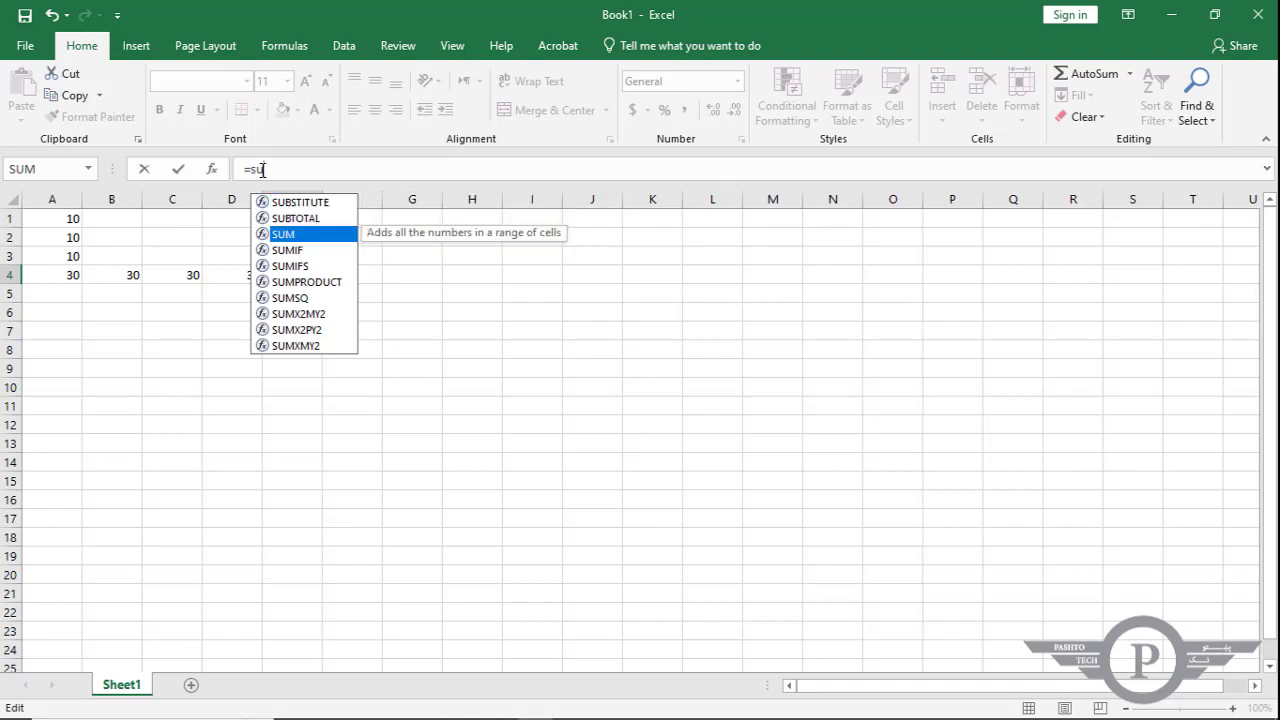
key(Tab)
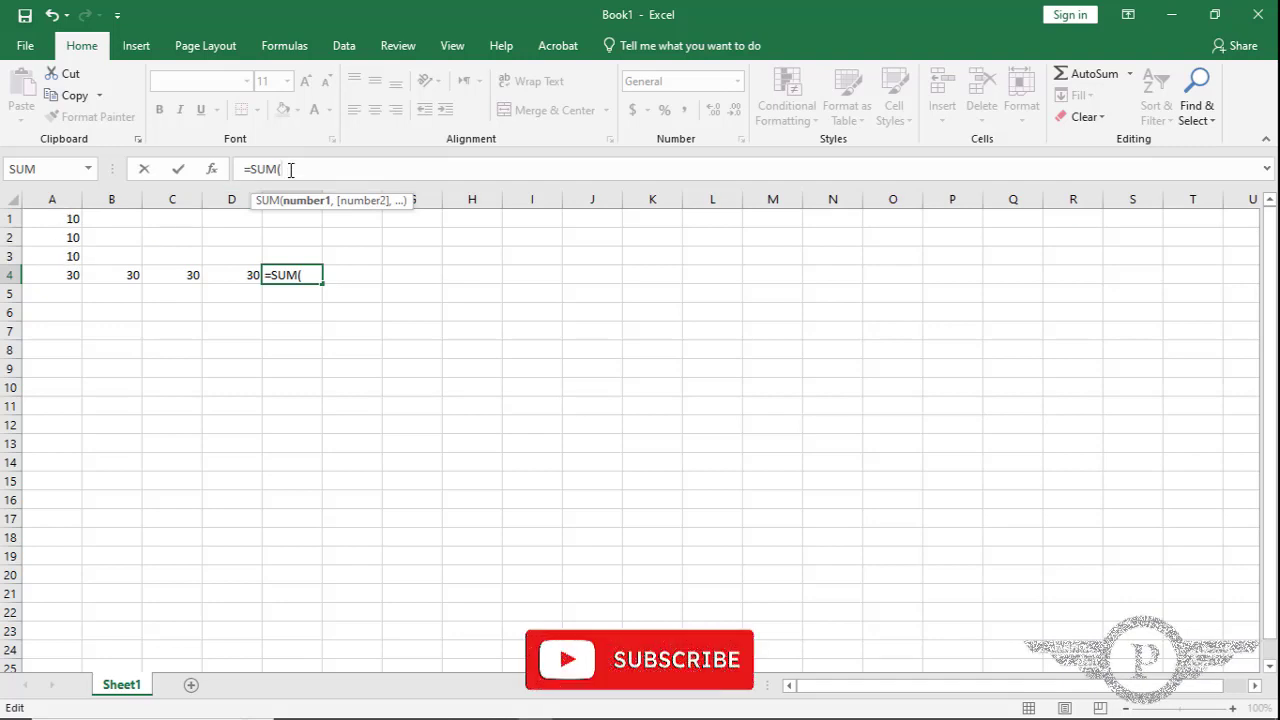
text(a1)
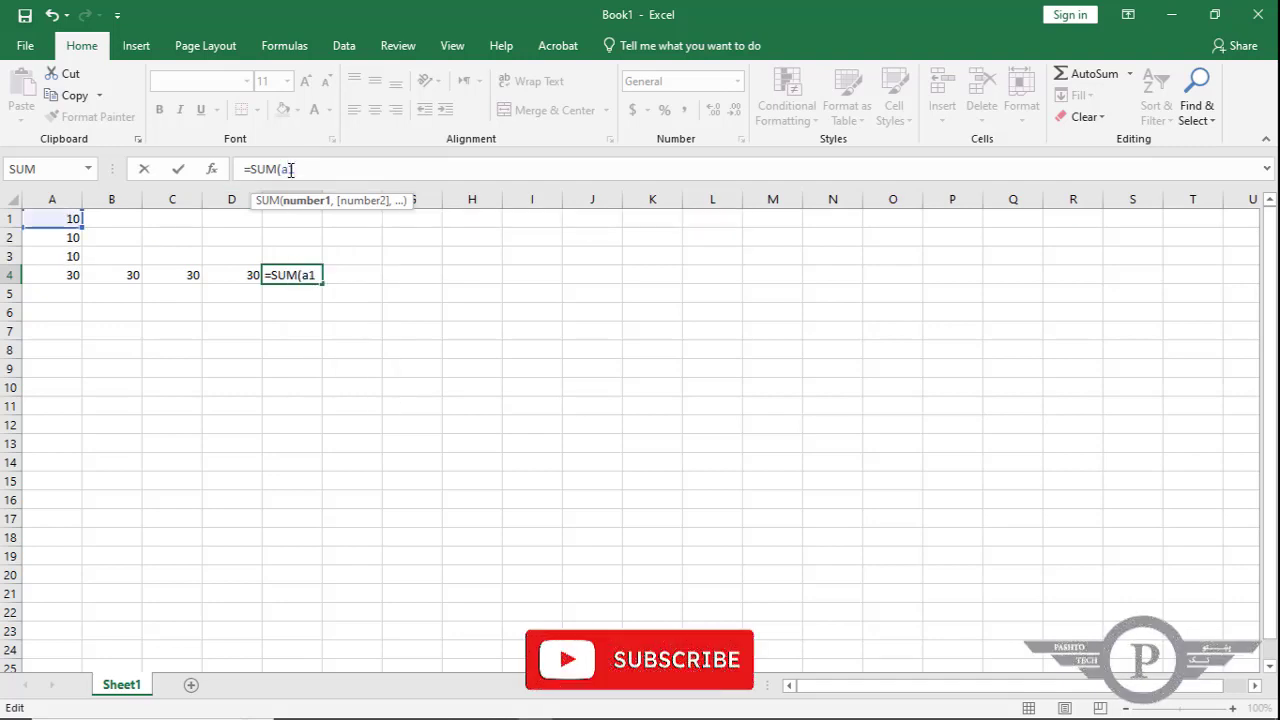
text(:)
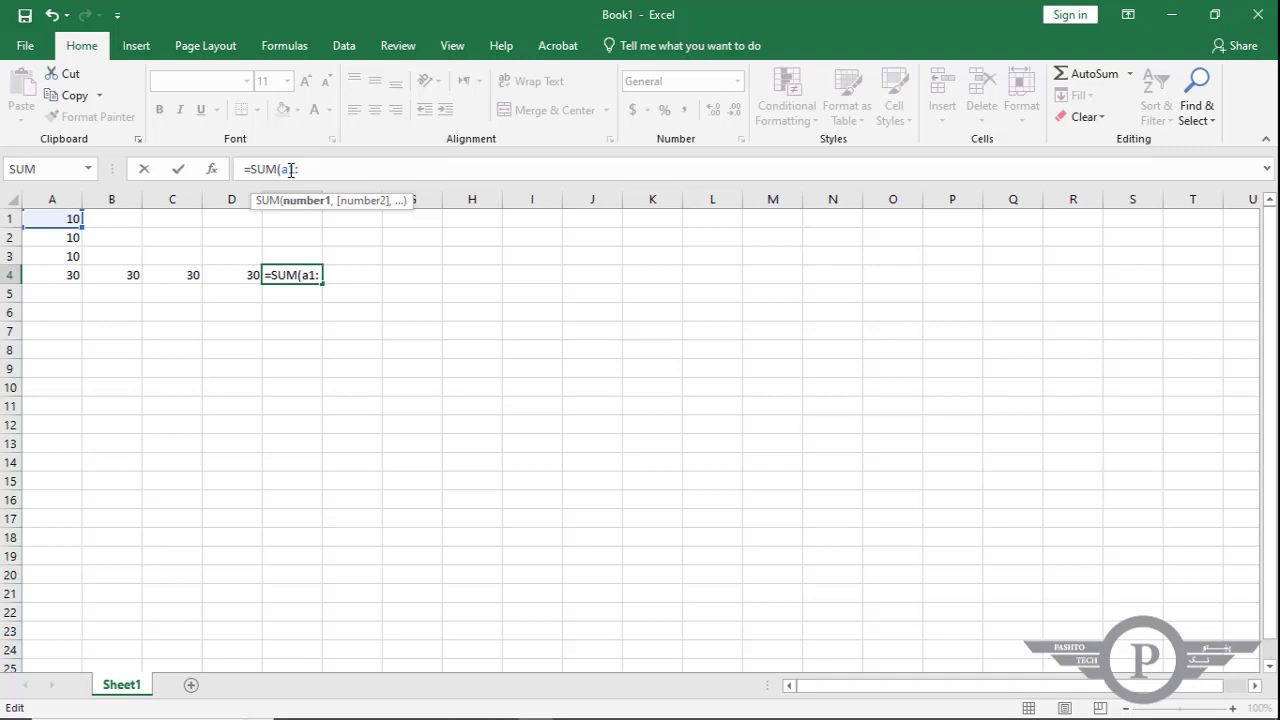
text(a3)
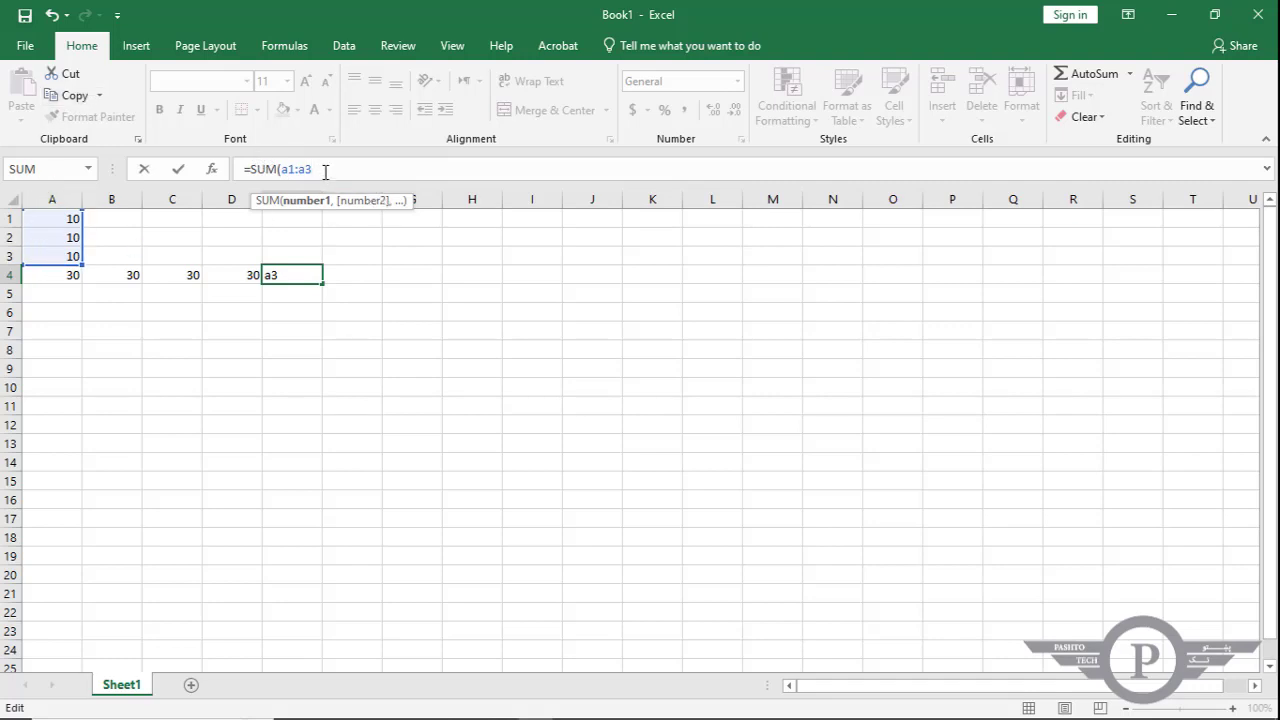
key(ctrl+Return)
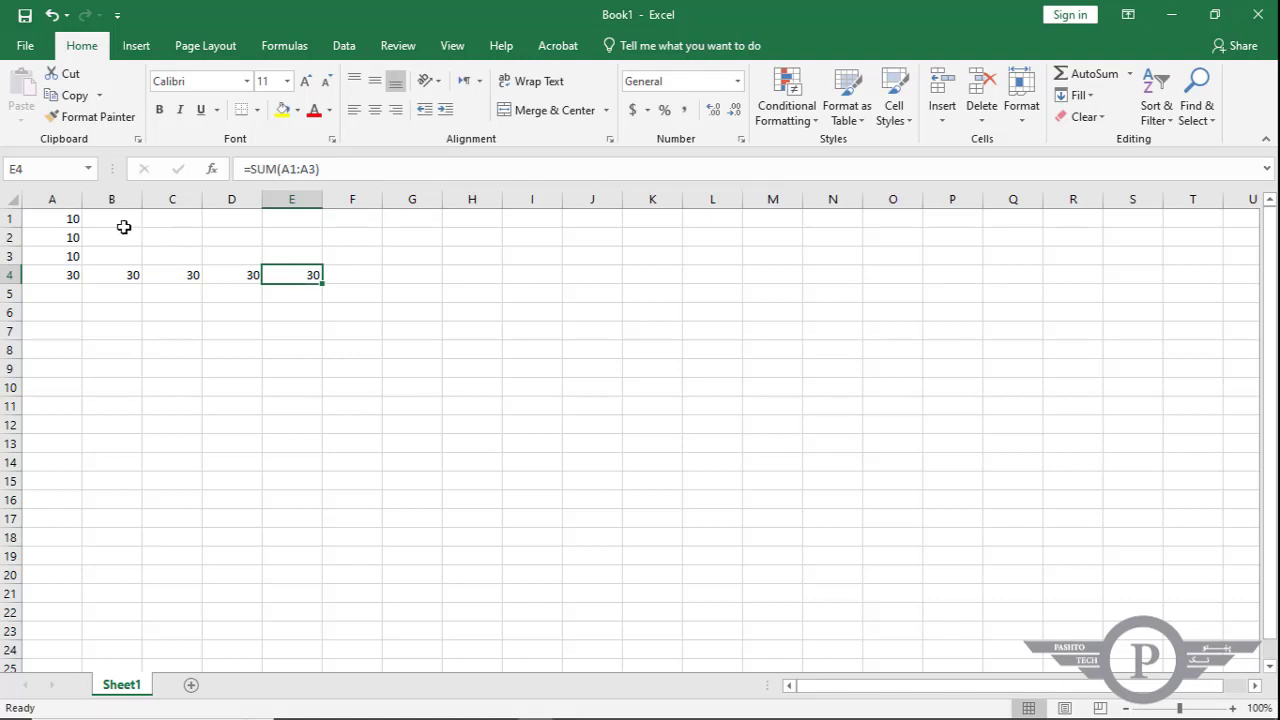
- Fill cells B1 to B3 with the same value 10 as column A and select the block A1:B3
mouse_move(72, 219)
mouse_down()
mouse_move(71, 257)
mouse_move(122, 243)
mouse_move(67, 218)
mouse_move(83, 230)
mouse_up()
click(200, 297)
click(64, 217)
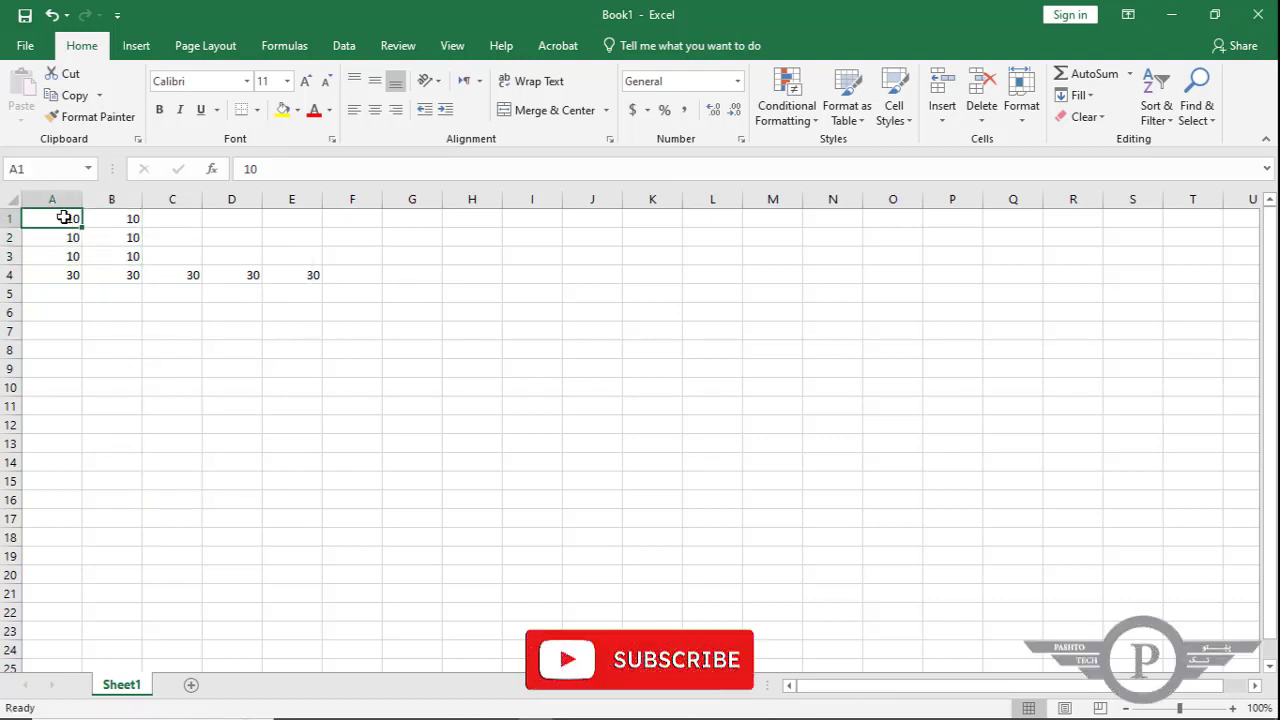
click(130, 257)
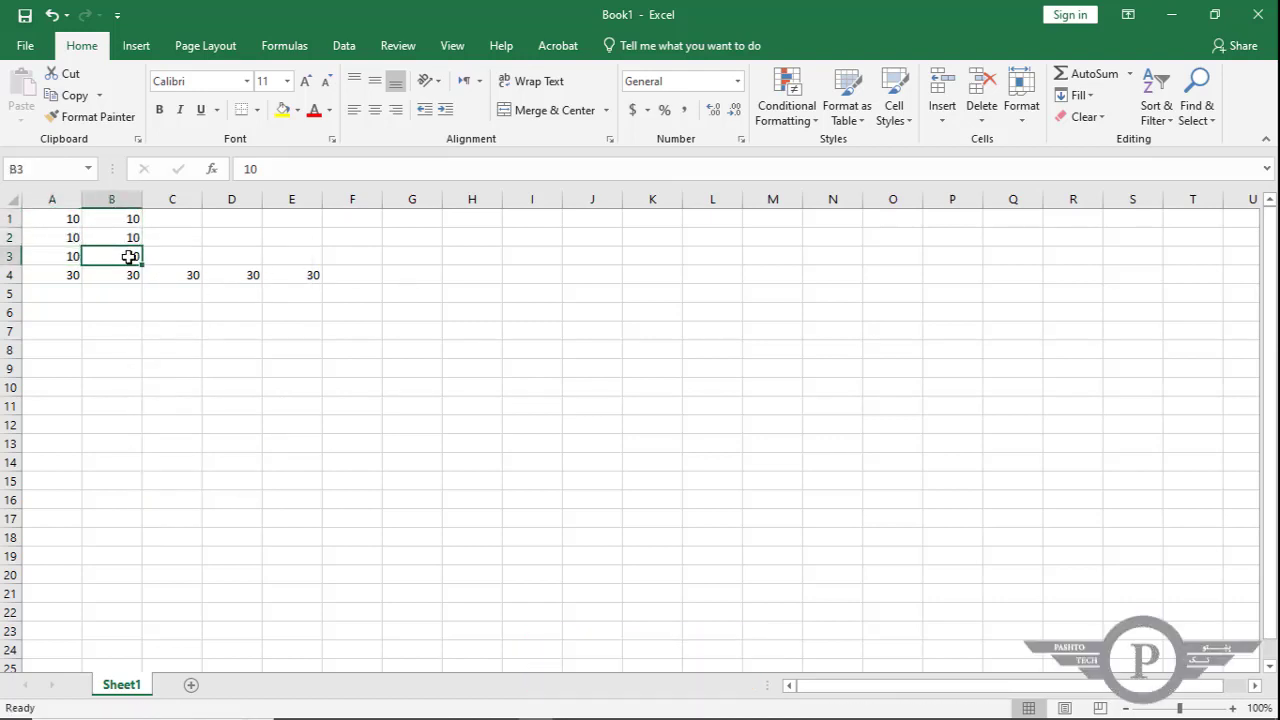
drag(46, 218, 103, 247)
- Total the two-column block A1 to B3 in cell F4 with the formula =SUM(A1:B3)
click(354, 274)
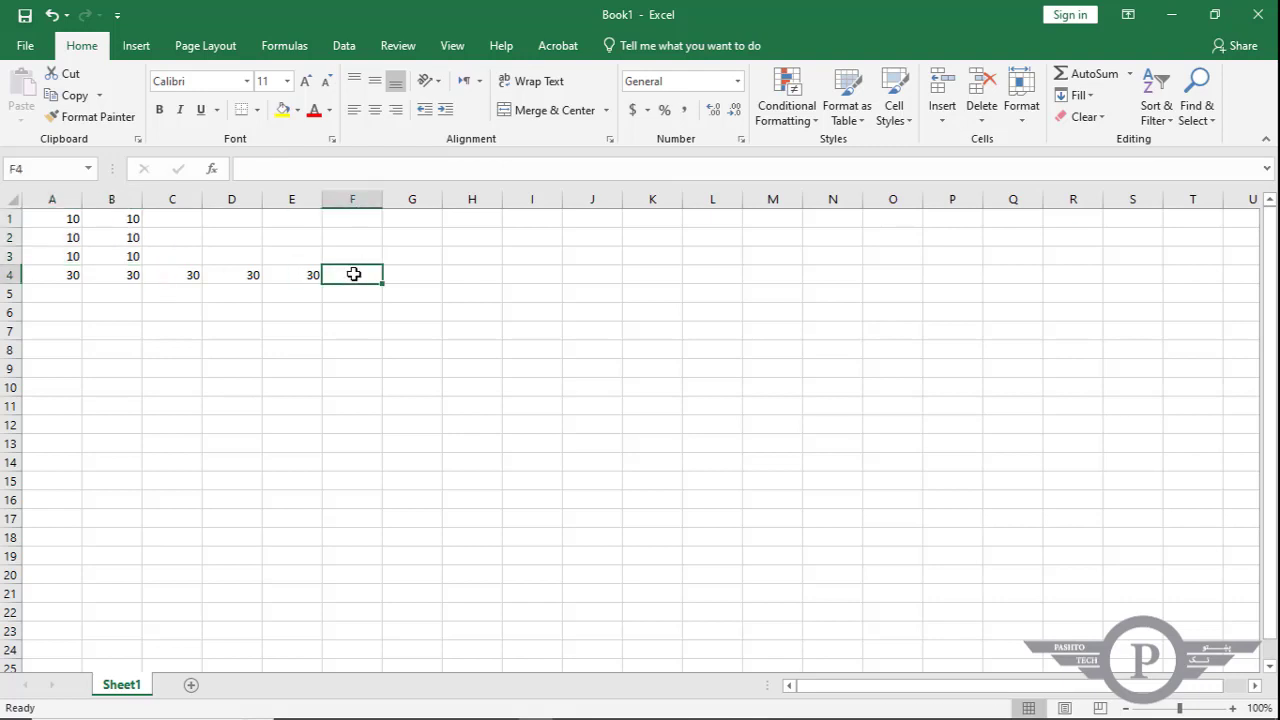
click(271, 172)
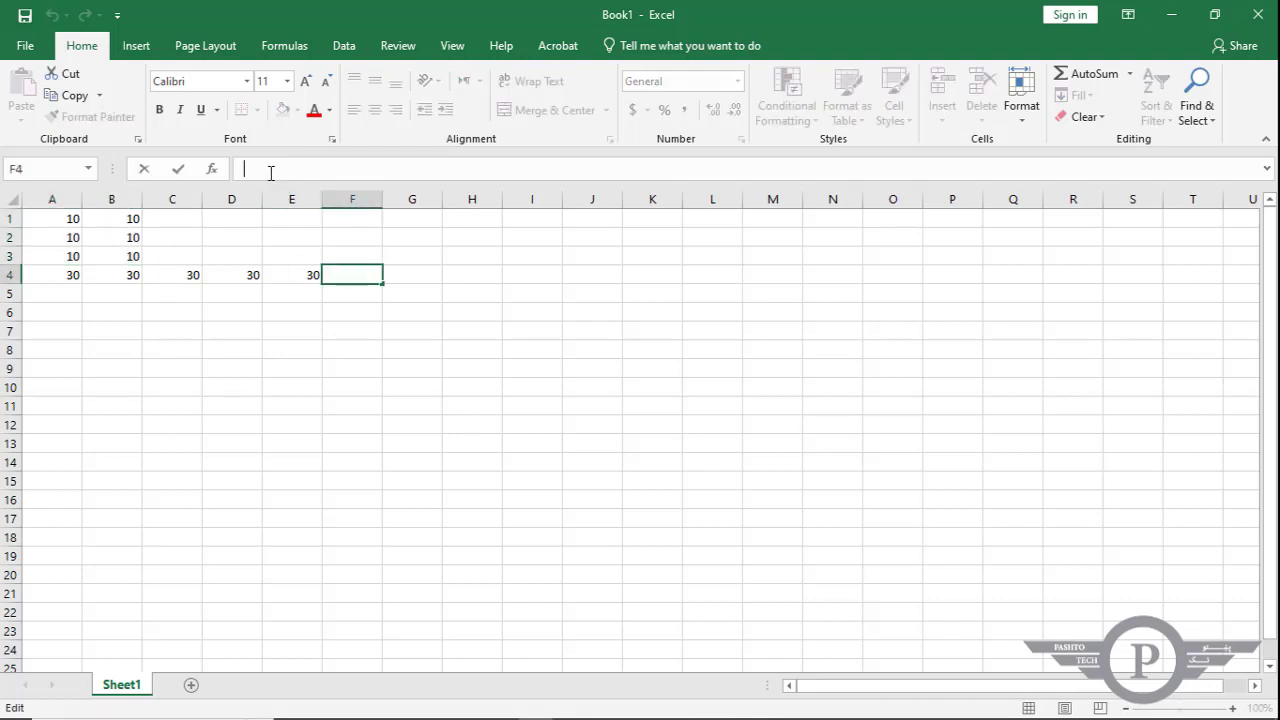
text(=)
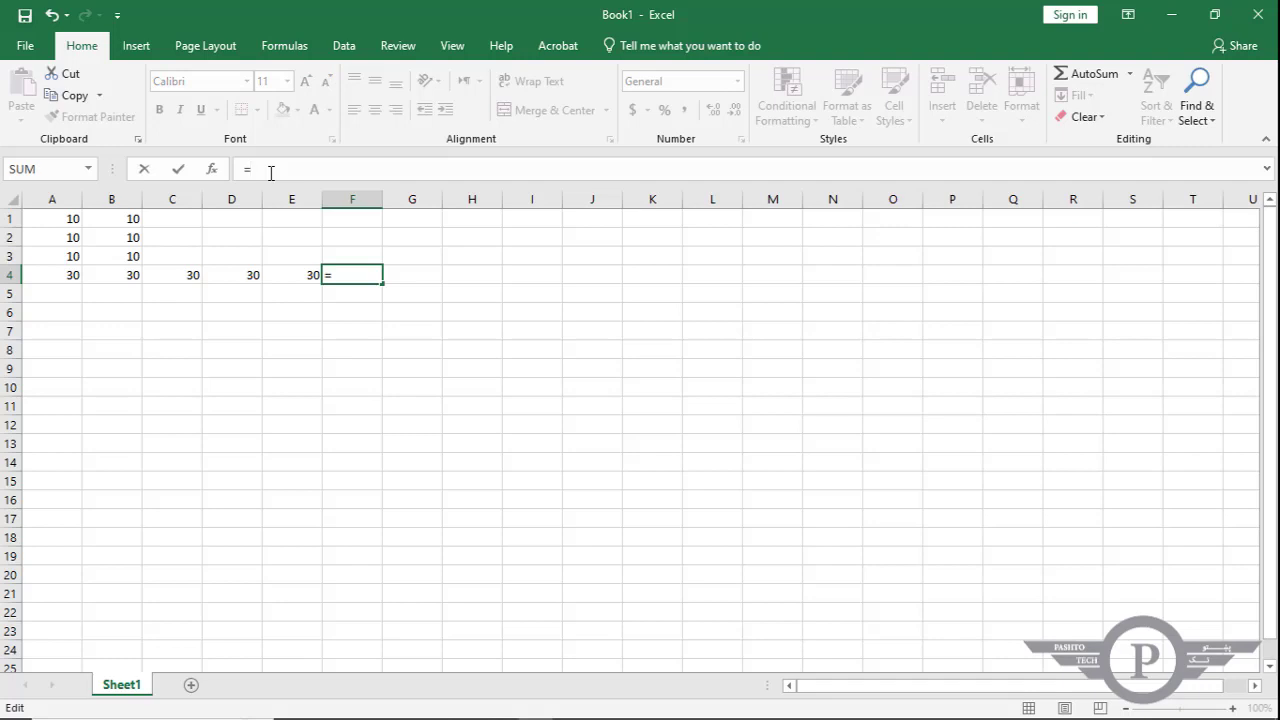
text(sum)
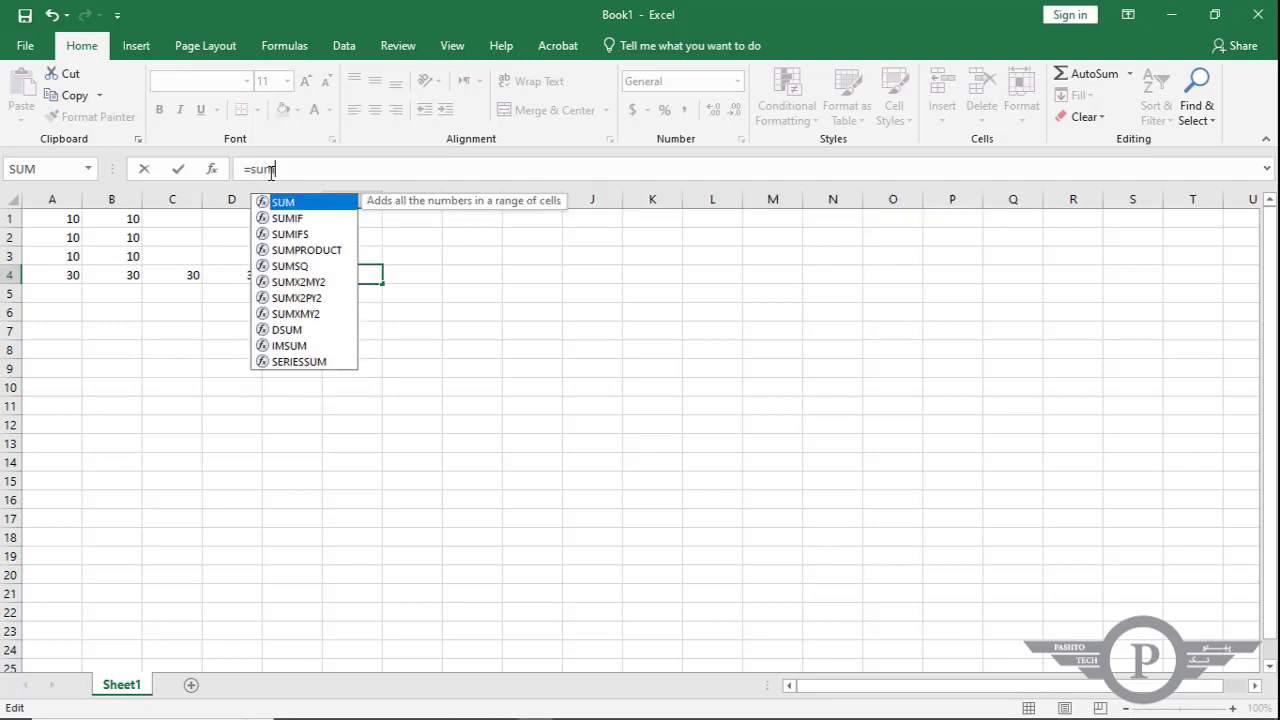
key(Tab)
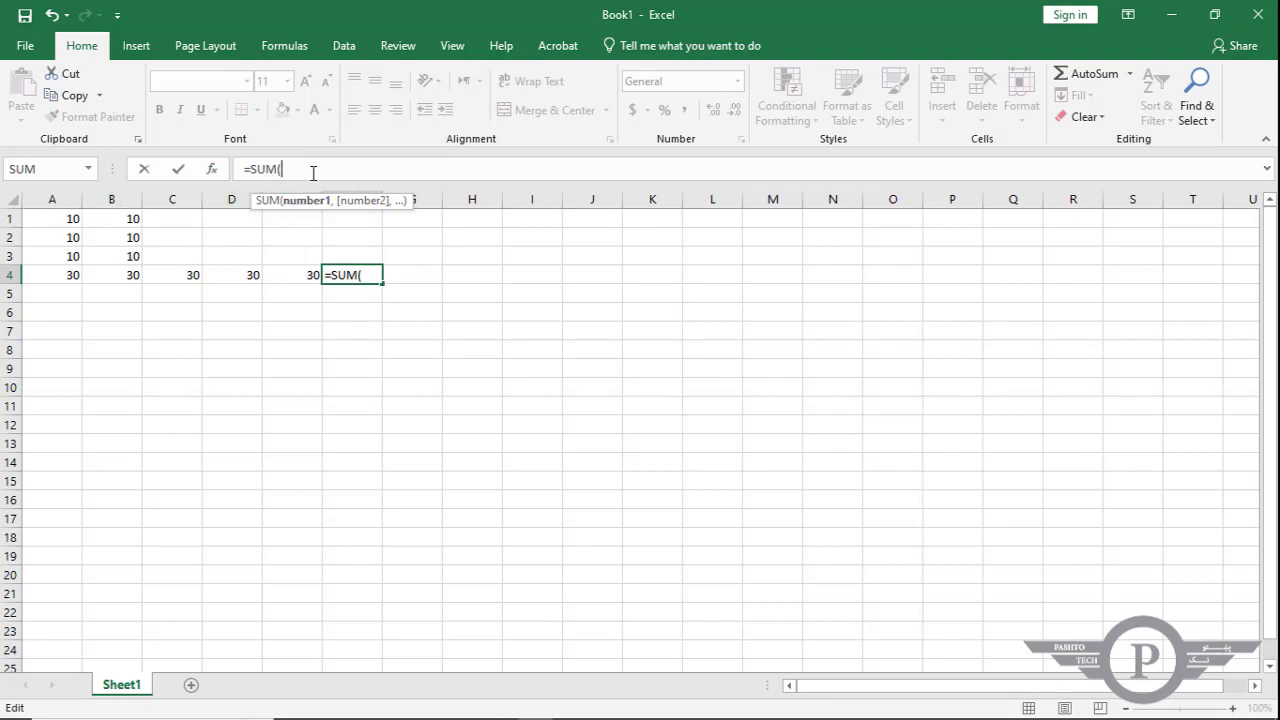
text(a1)
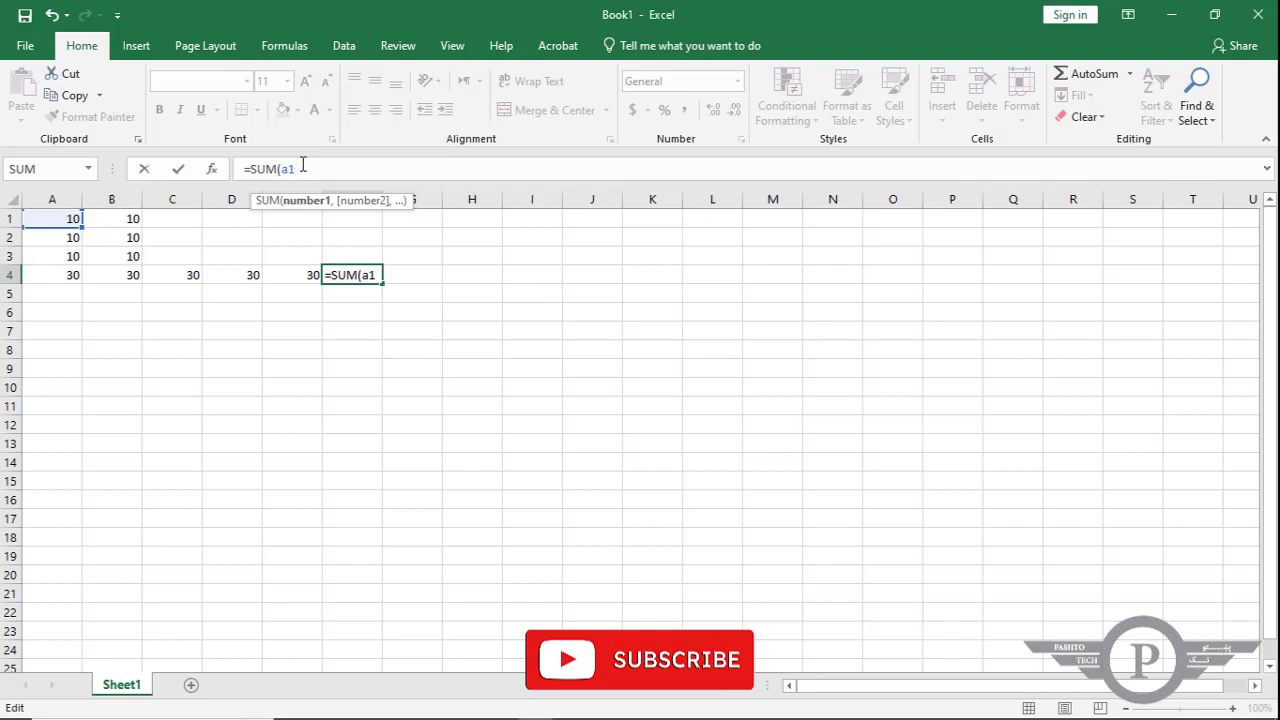
text(:)
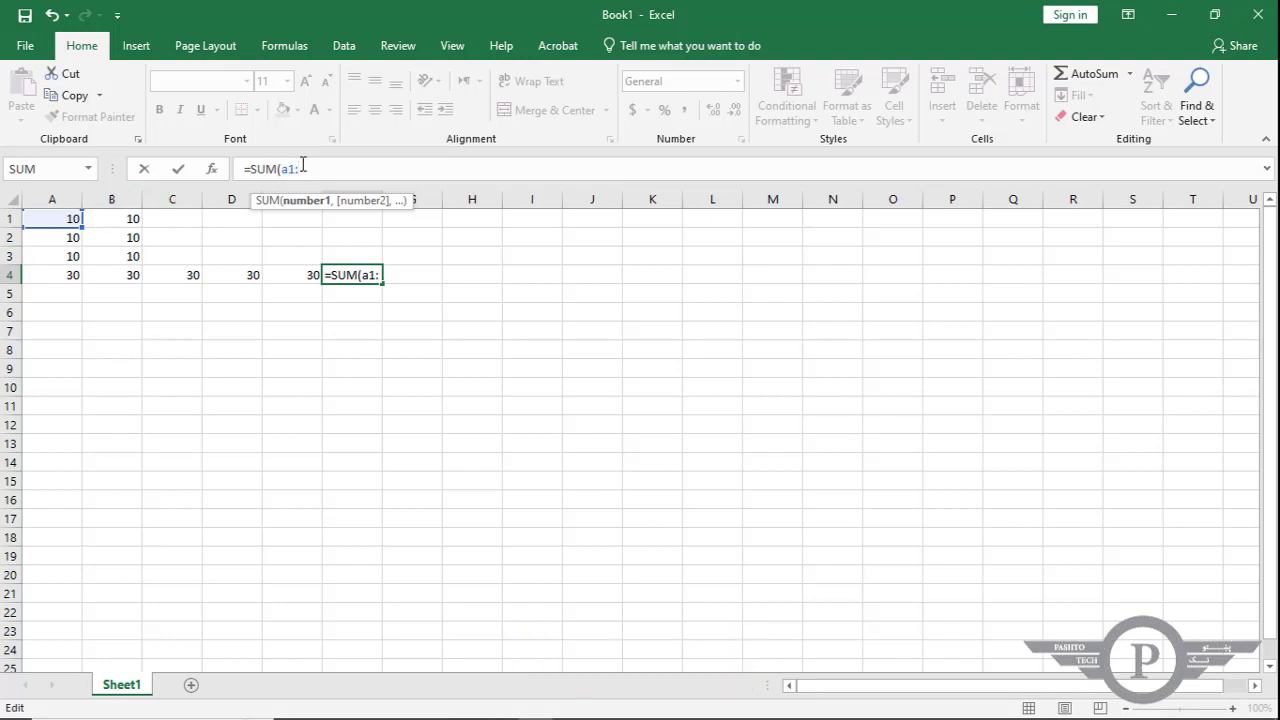
text(b3)
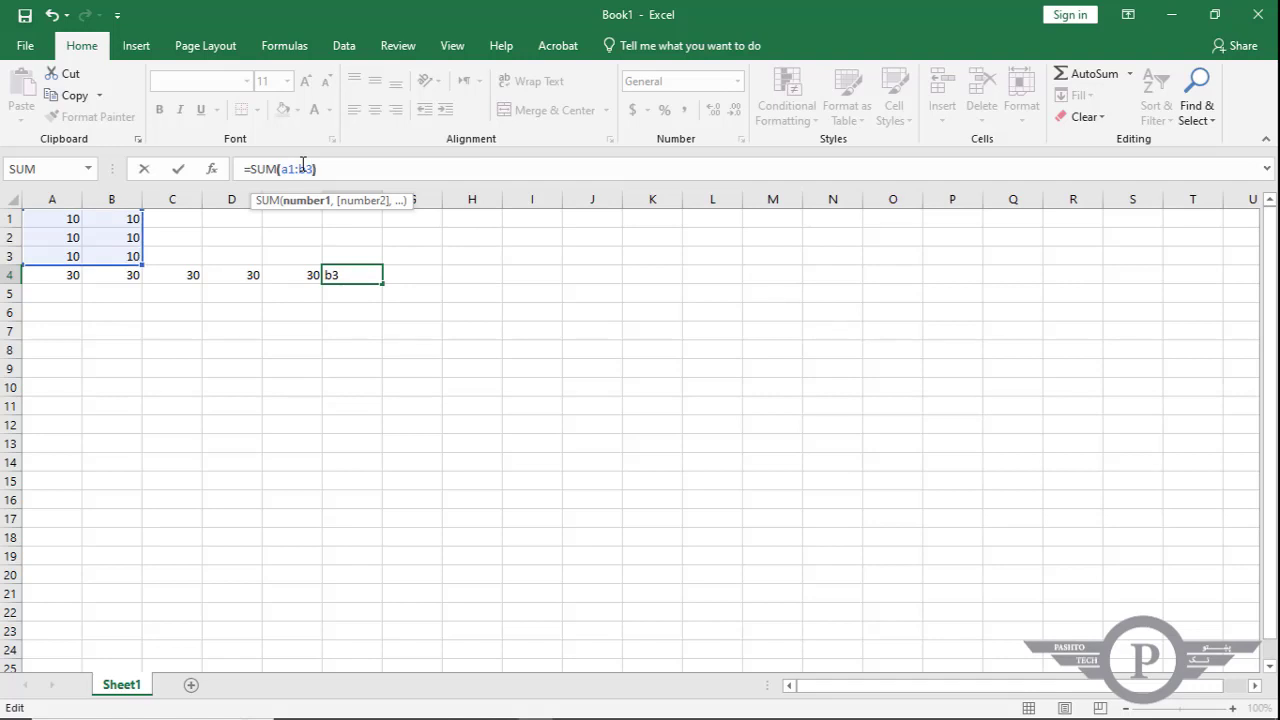
text())
key(ctrl+Return)
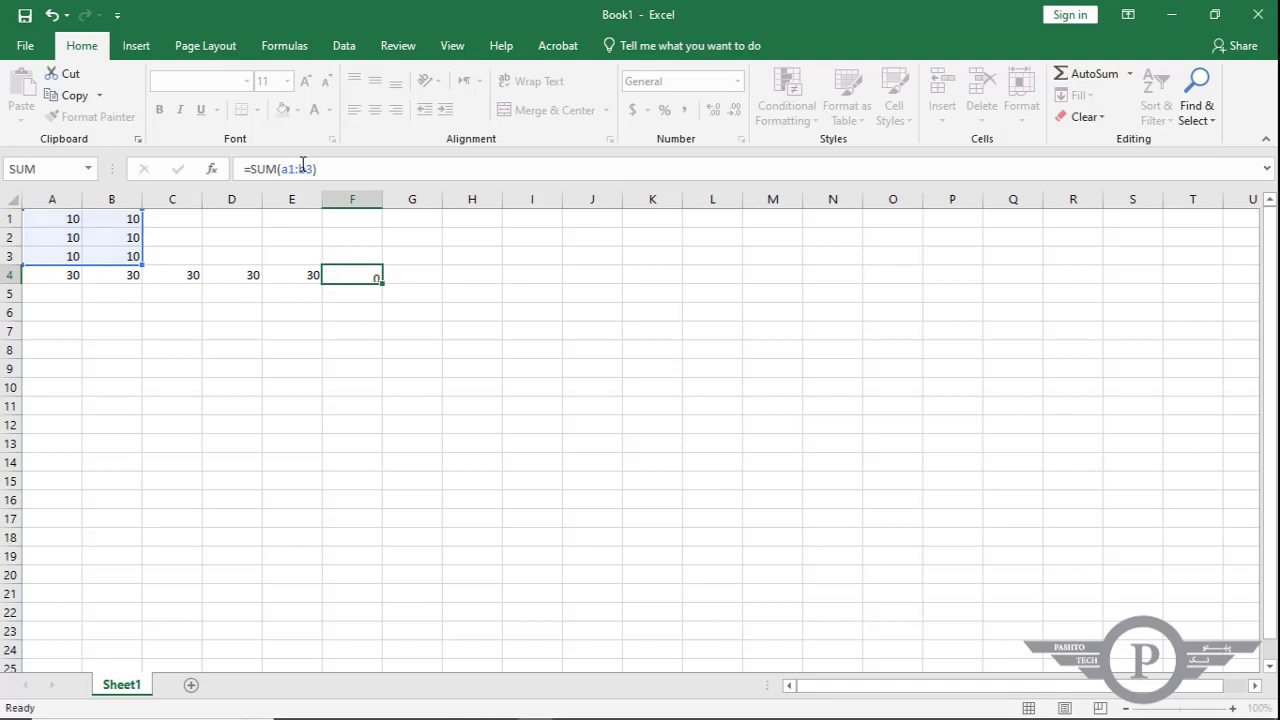